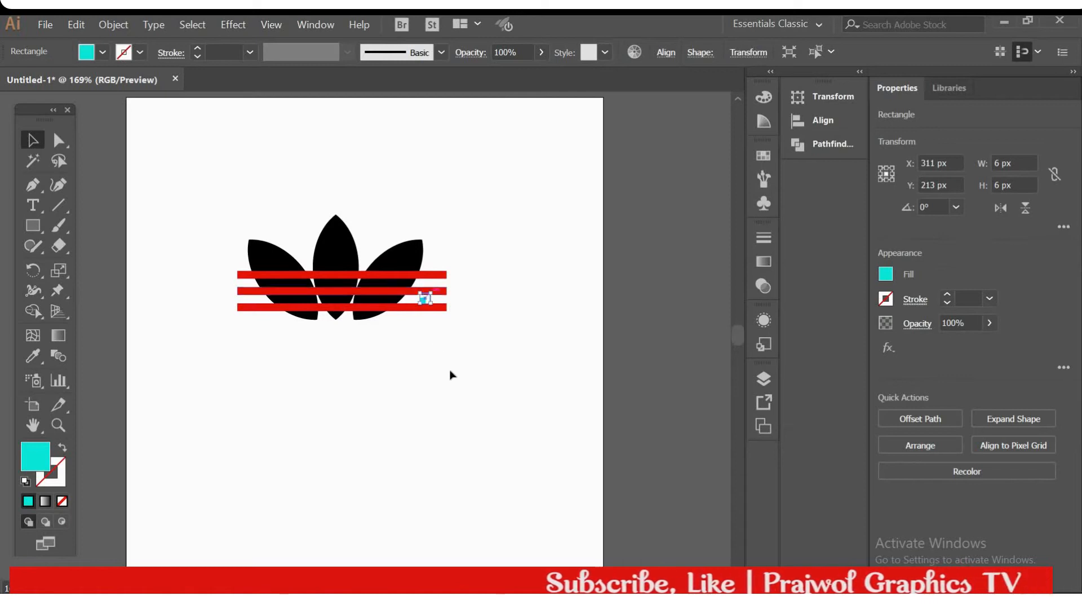
Step: Size the cyan spacer square to 11 × 11 px and place a copy in the gap between the top and middle red stripes
{"action": "left_click", "coordinate": [442, 345]}
{"action": "left_click", "coordinate": [426, 298]}
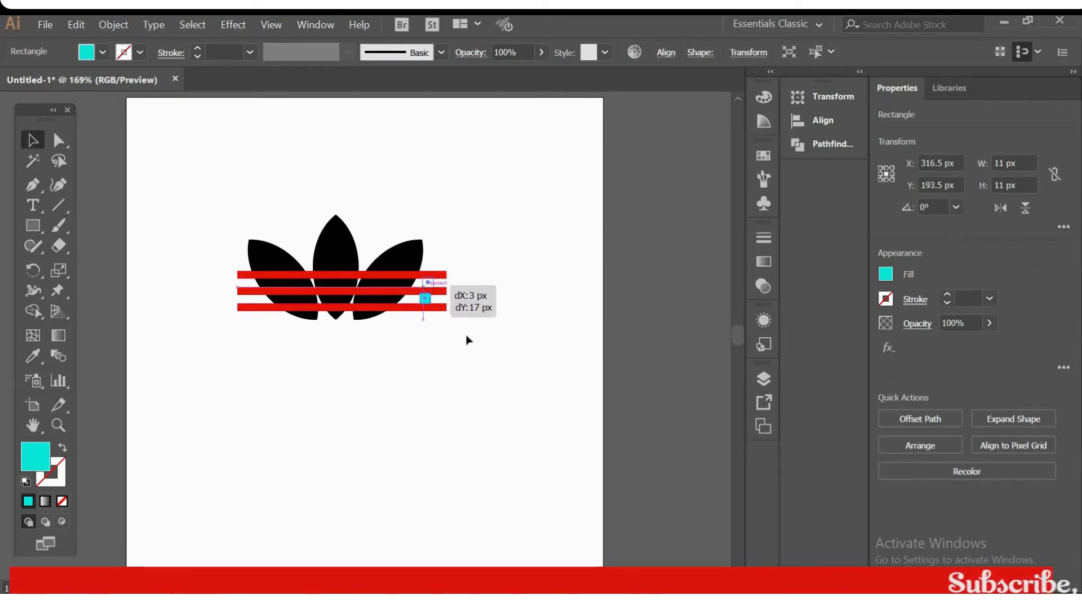
{"action": "left_click_drag", "start_coordinate": [467, 339], "coordinate": [468, 342]}
{"action": "left_click", "coordinate": [467, 362]}
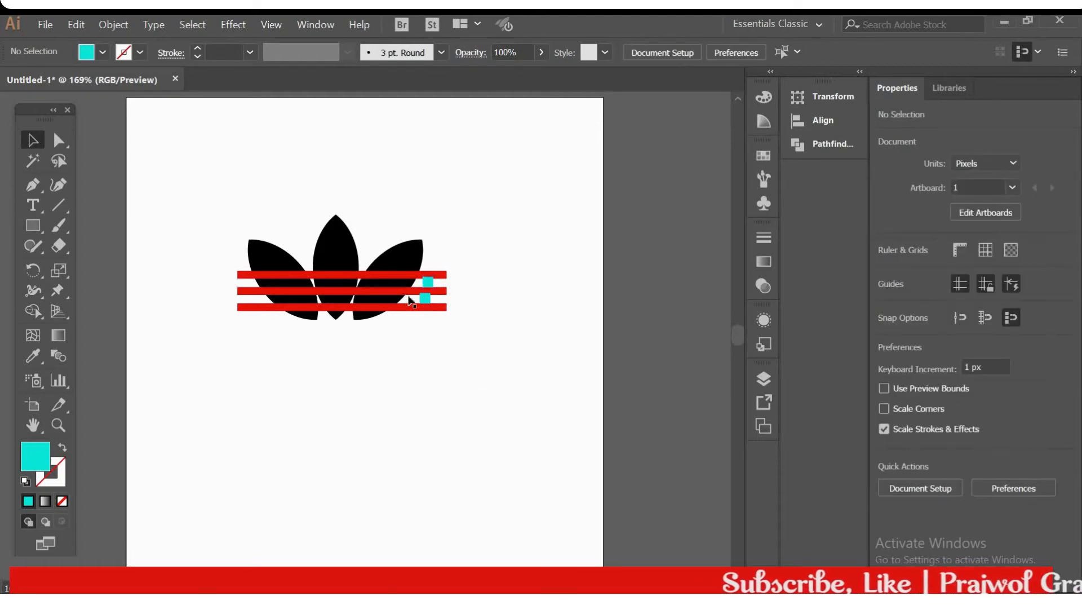
{"action": "left_click_drag", "start_coordinate": [424, 298], "coordinate": [428, 293]}
Step: Nudge the top red stripe up to Y 183 px and the middle stripe up to Y 201 px against the cyan spacers
{"action": "left_click", "coordinate": [442, 275]}
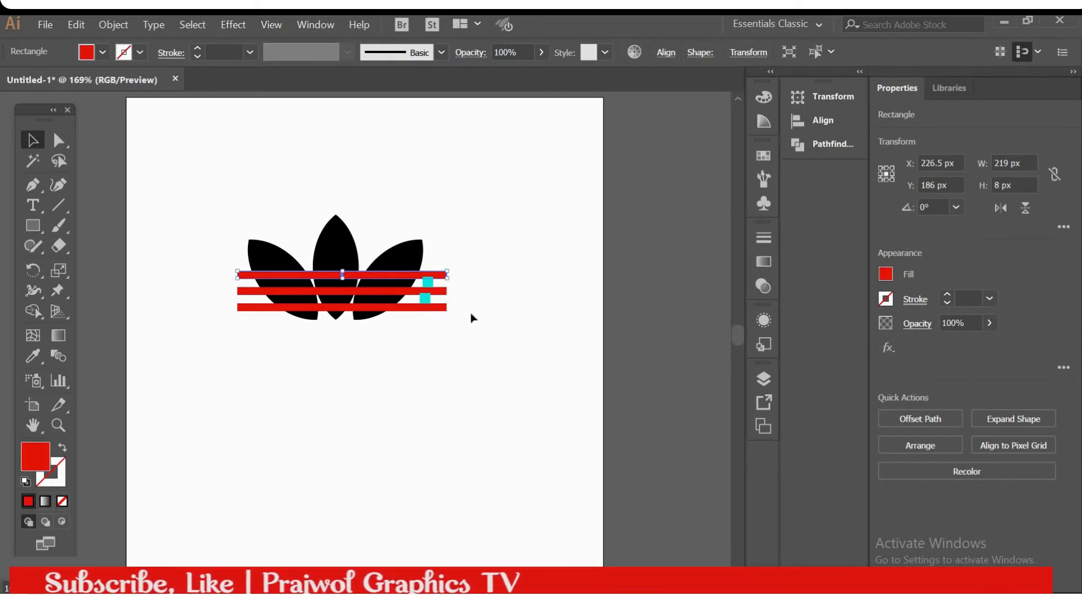
{"action": "key", "text": "Up"}
{"action": "key", "text": "Up"}
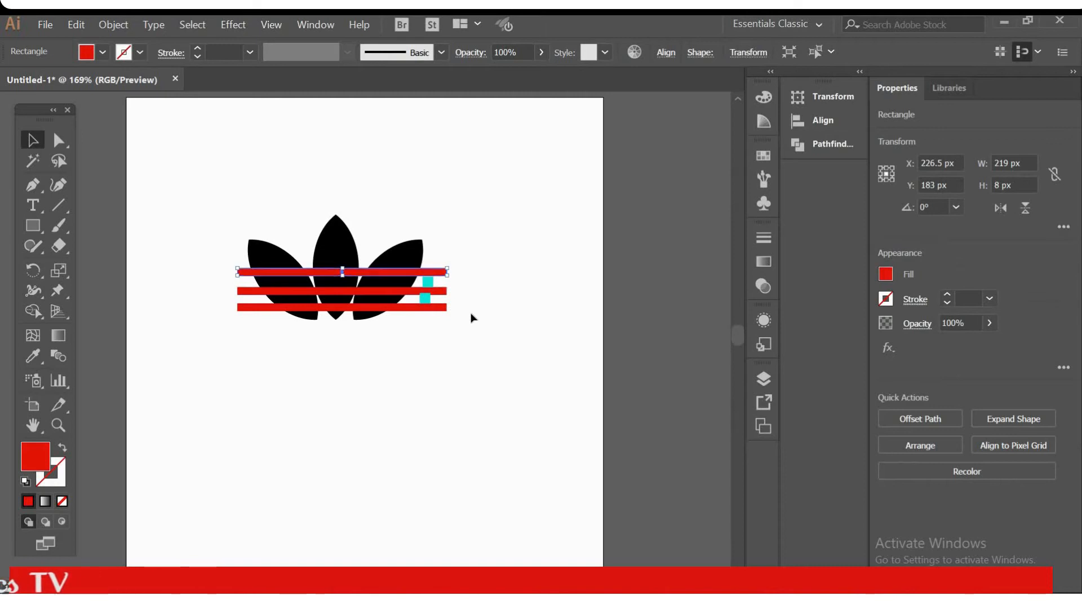
{"action": "left_click", "coordinate": [427, 318]}
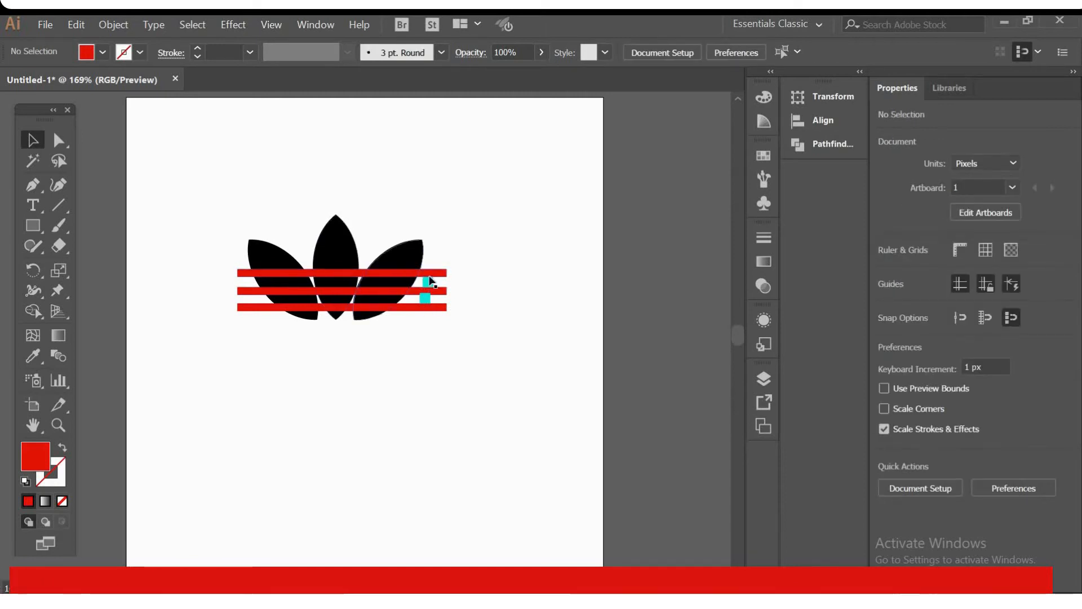
{"action": "key", "text": "ctrl+z"}
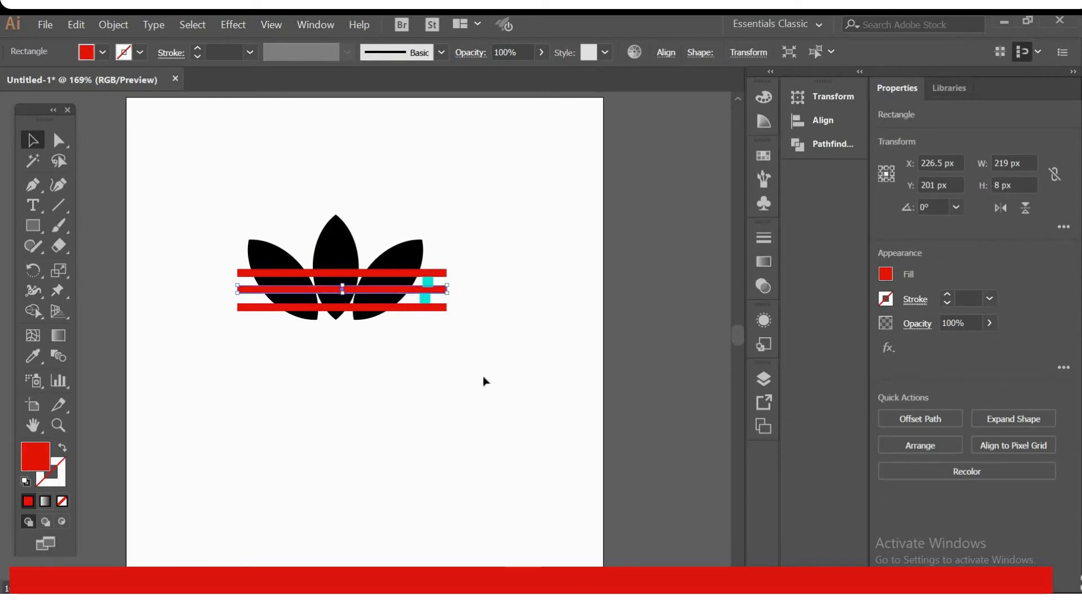
{"action": "left_click", "coordinate": [438, 281]}
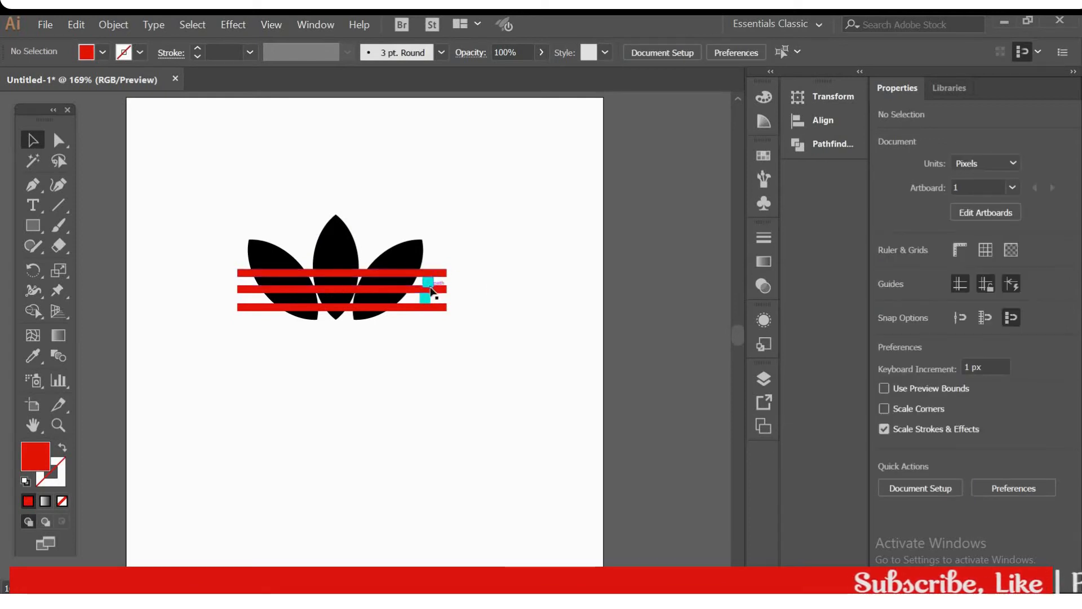
Step: Nudge the upper cyan spacer up to Y 191.5 px and the top red stripe up to Y 182 px
{"action": "key", "text": "ctrl+z"}
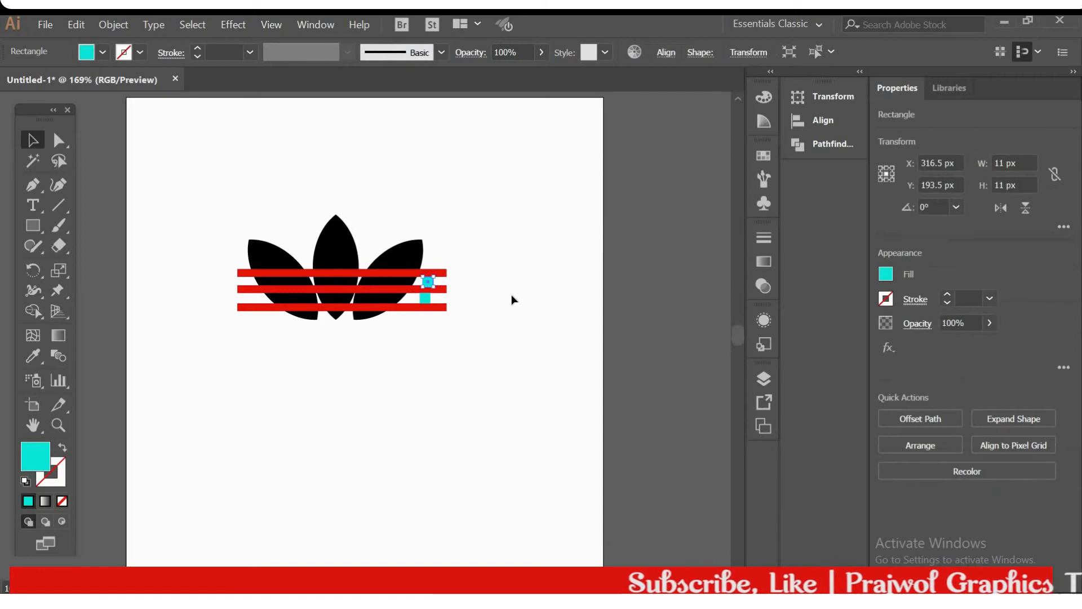
{"action": "key", "text": "Up"}
{"action": "key", "text": "Up"}
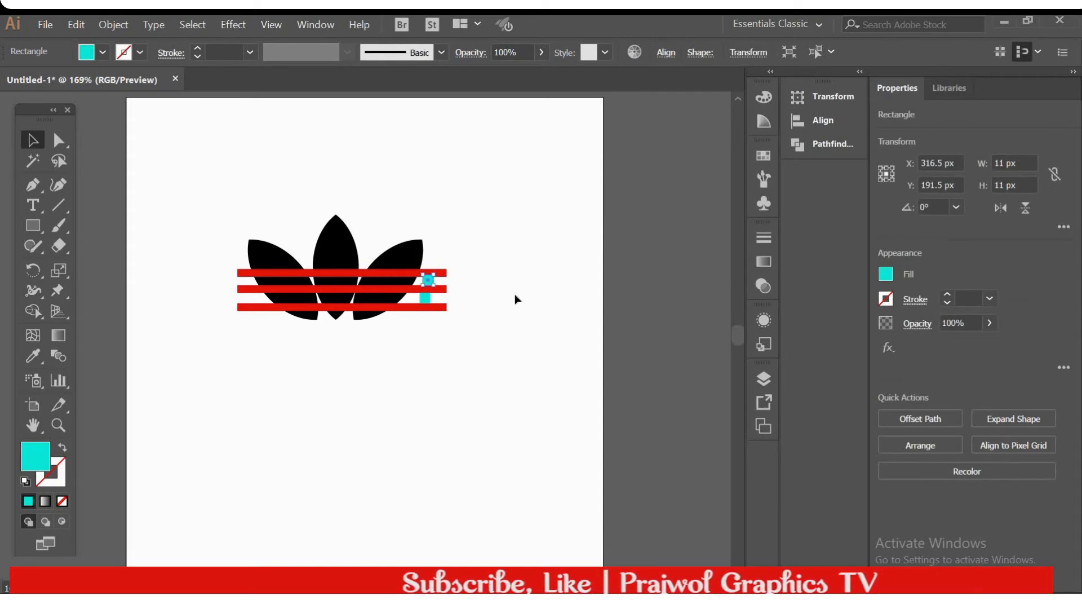
{"action": "left_click", "coordinate": [515, 299]}
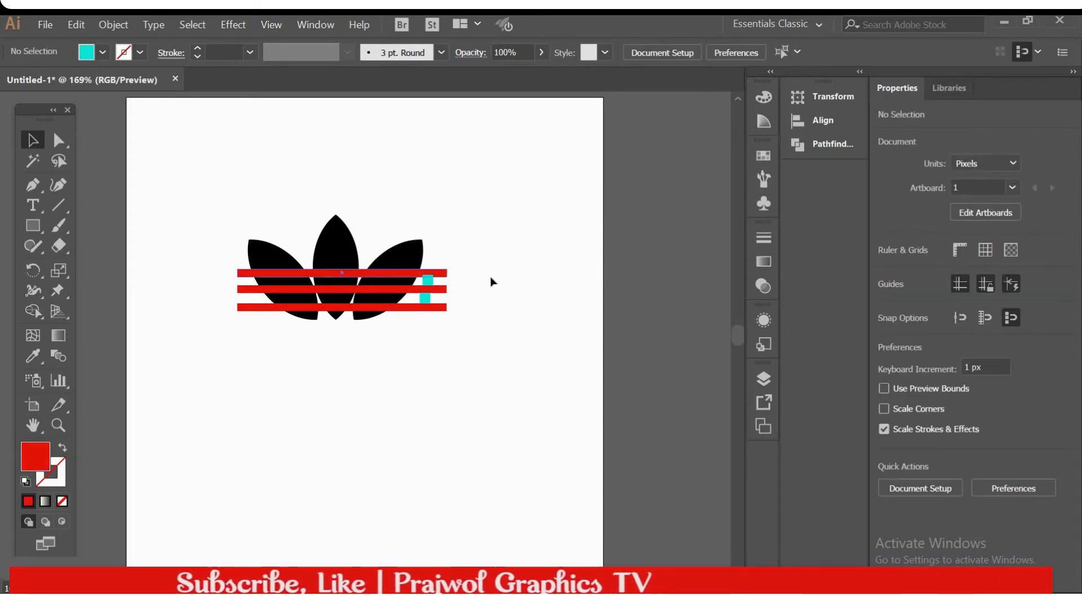
{"action": "key", "text": "ctrl+alt+bracketright"}
{"action": "key", "text": "Up"}
{"action": "key", "text": "Up"}
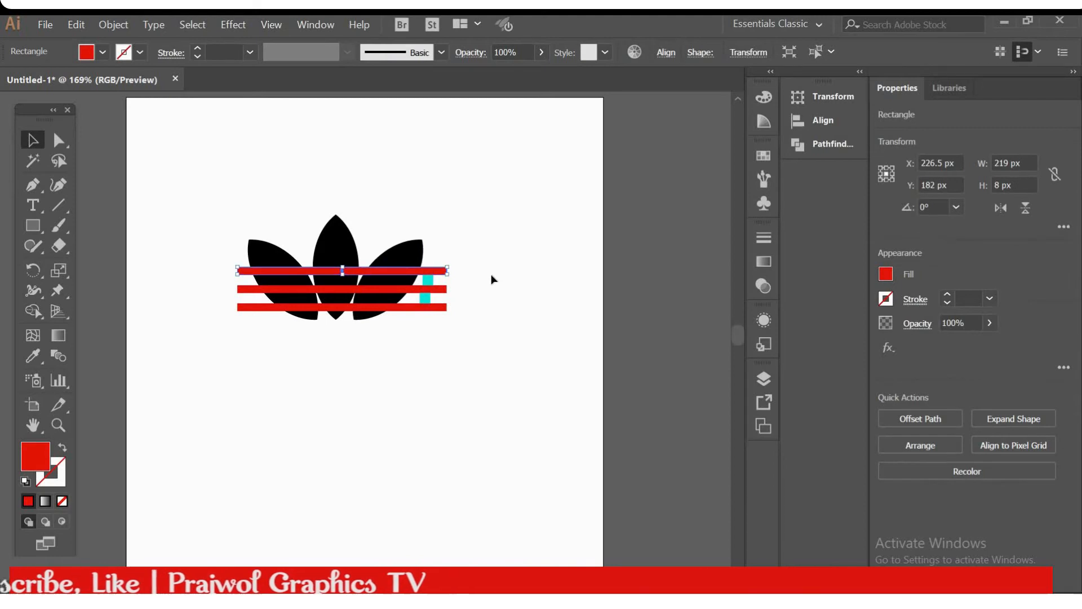
{"action": "left_click", "coordinate": [492, 280]}
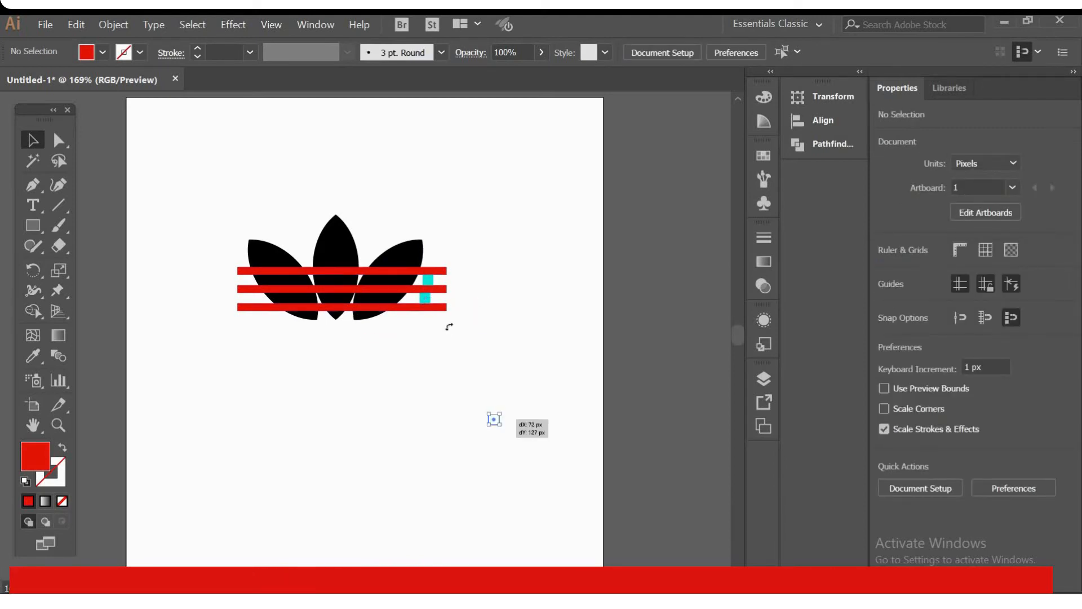
Step: Move both cyan spacer squares away from the stripes and remove them from the artboard
{"action": "left_click_drag", "start_coordinate": [449, 327], "coordinate": [493, 419]}
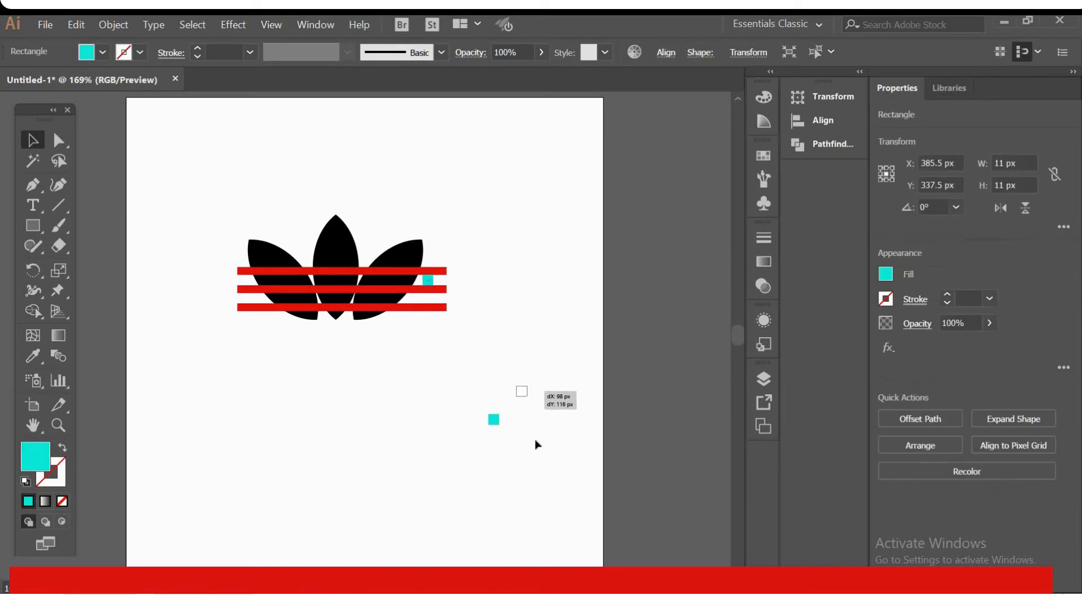
{"action": "left_click_drag", "start_coordinate": [556, 467], "coordinate": [557, 468]}
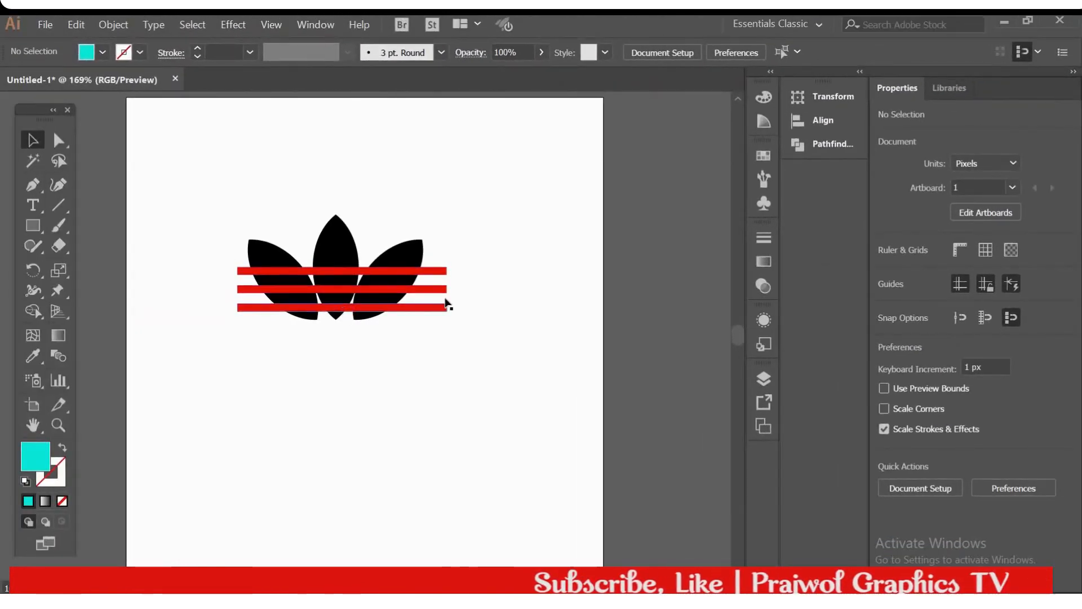
Step: Select the three red stripes together and merge them with the Pathfinder Unite shape mode
{"action": "left_click", "coordinate": [443, 308]}
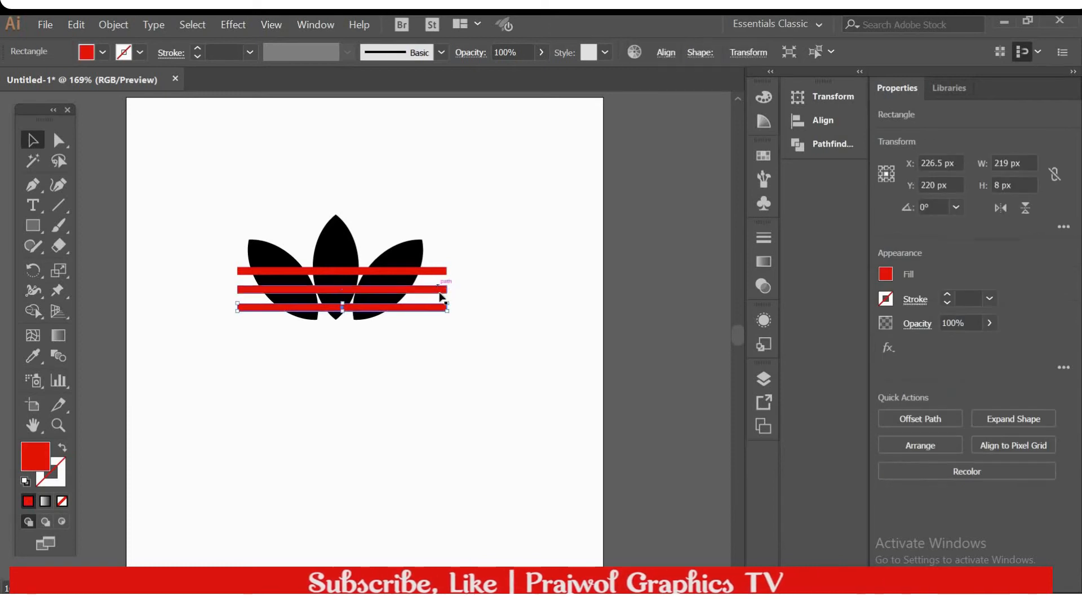
{"action": "left_click", "coordinate": [441, 289], "text": "shift"}
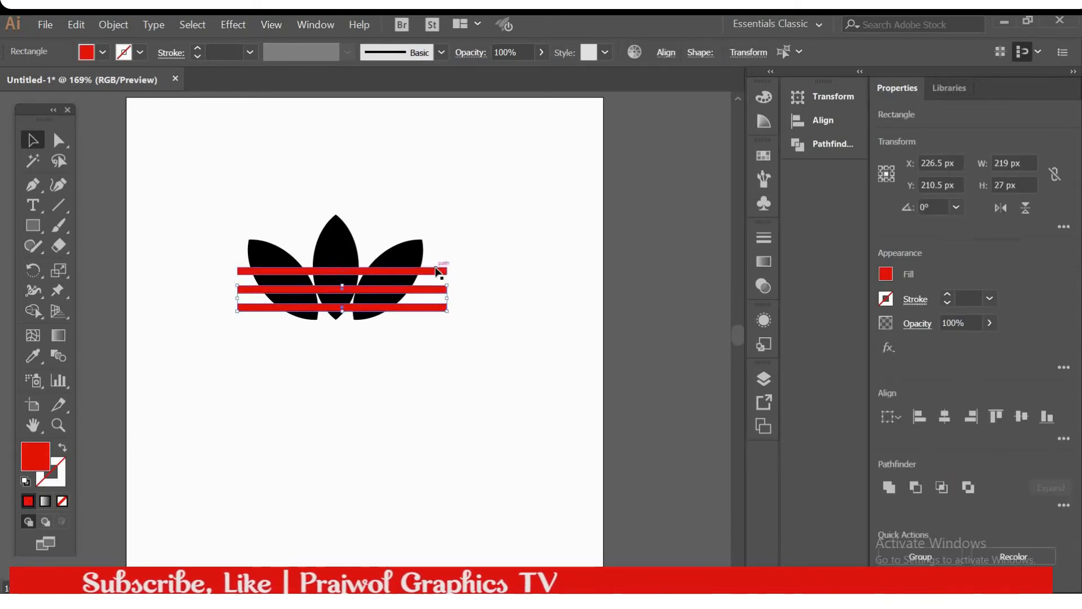
{"action": "left_click", "coordinate": [443, 271], "text": "shift"}
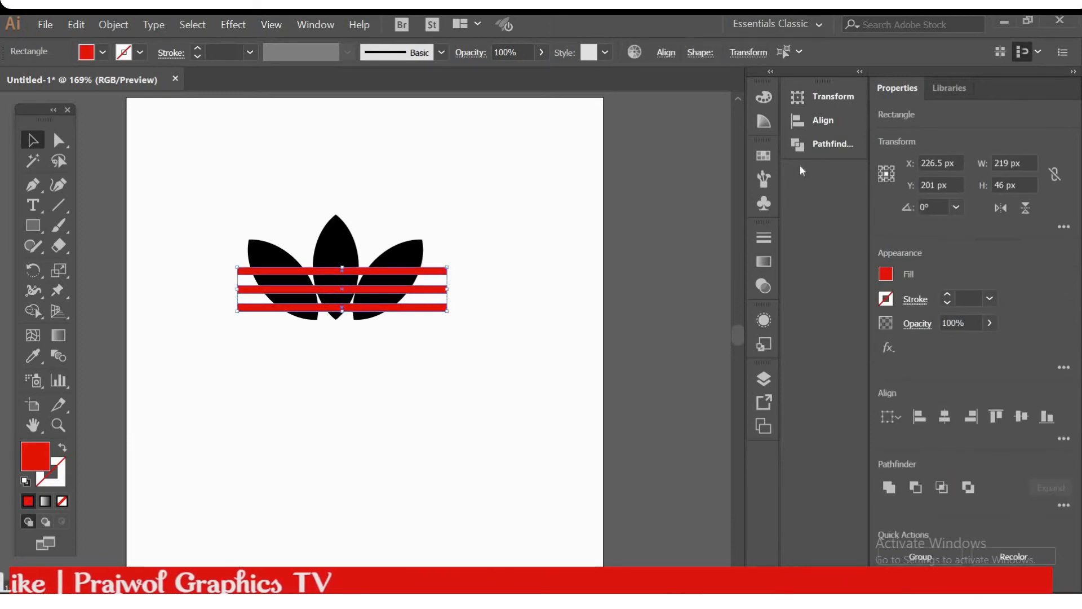
{"action": "left_click", "coordinate": [831, 142]}
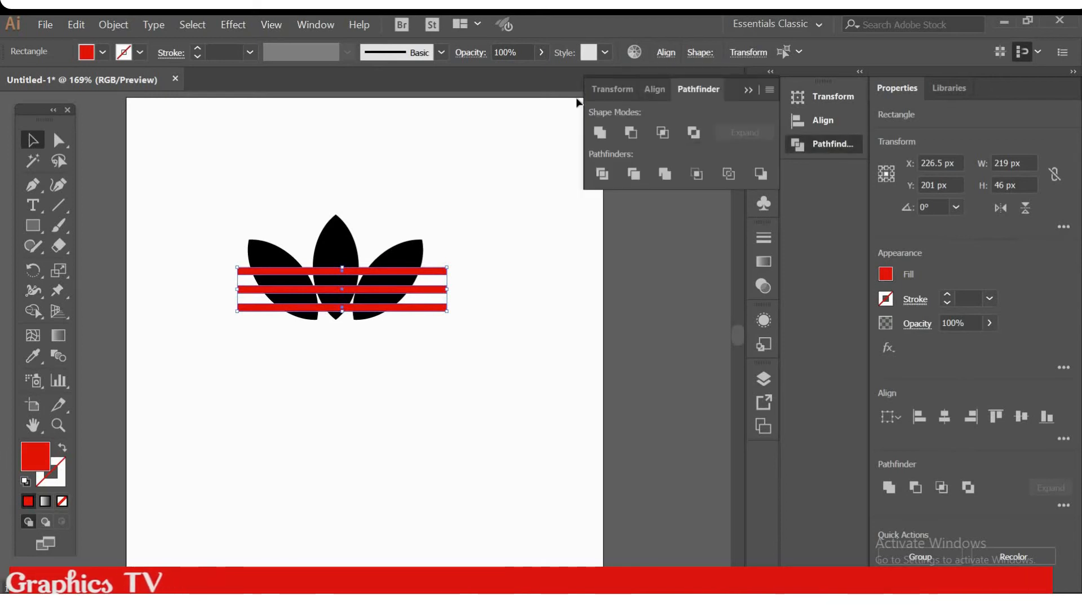
{"action": "left_click", "coordinate": [601, 133]}
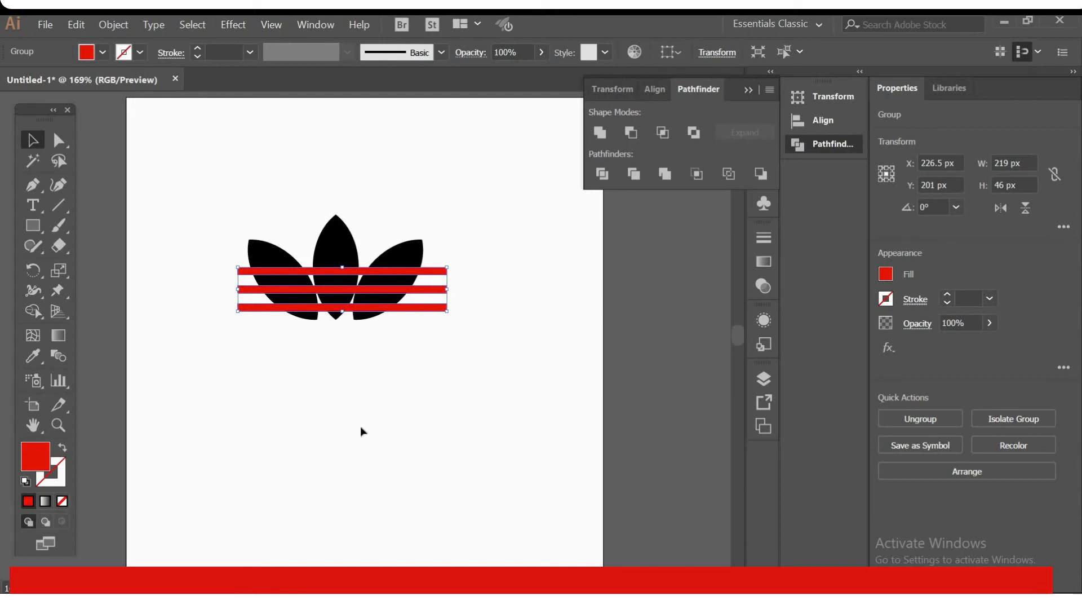
Step: Select the leaves and stripes, split them where they overlap with Pathfinder Divide, and ungroup the pieces
{"action": "left_click", "coordinate": [191, 196]}
{"action": "left_click_drag", "start_coordinate": [516, 364], "coordinate": [515, 362]}
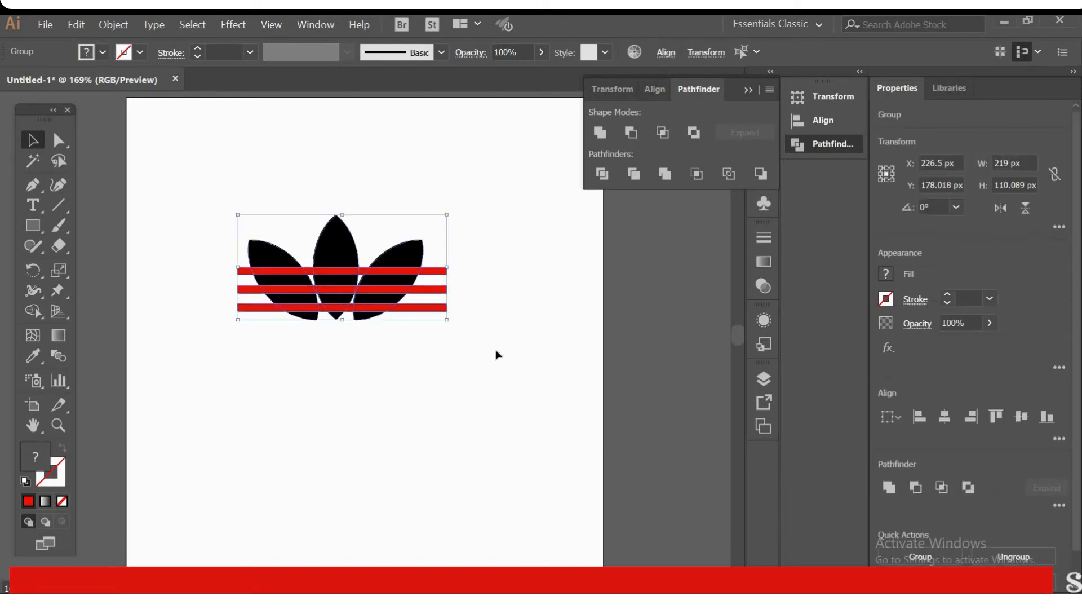
{"action": "left_click", "coordinate": [831, 144]}
{"action": "left_click", "coordinate": [831, 143]}
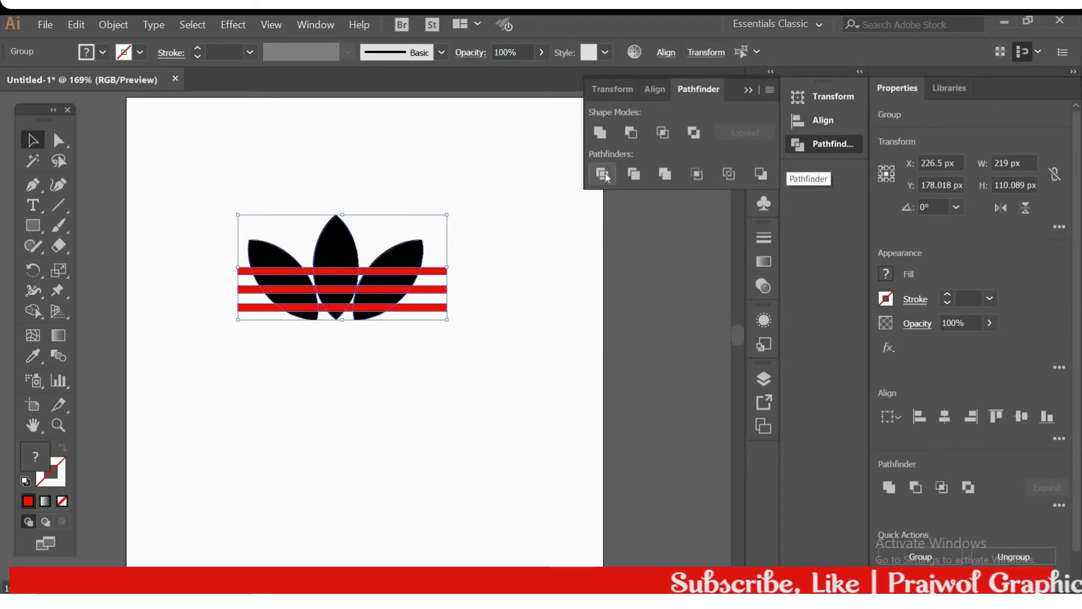
{"action": "left_click", "coordinate": [603, 174]}
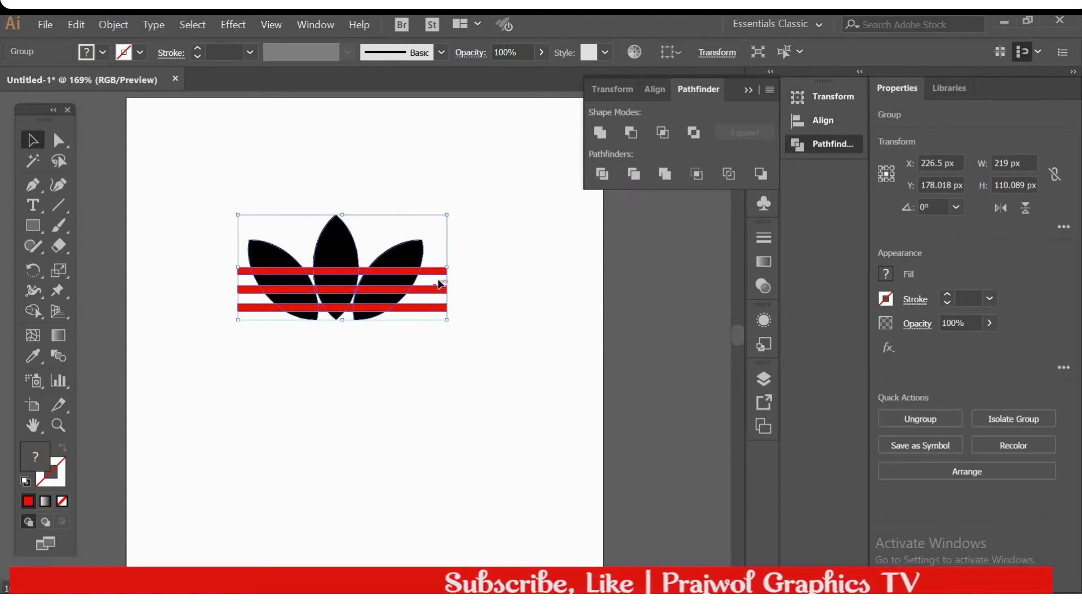
{"action": "right_click", "coordinate": [439, 282]}
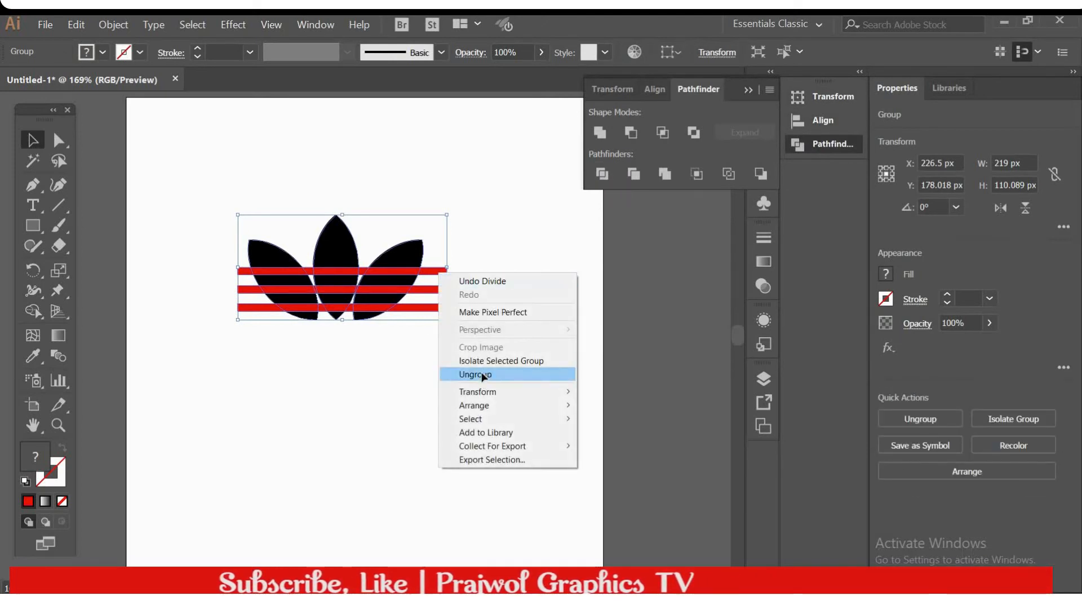
{"action": "left_click", "coordinate": [484, 374]}
{"action": "left_click", "coordinate": [347, 328]}
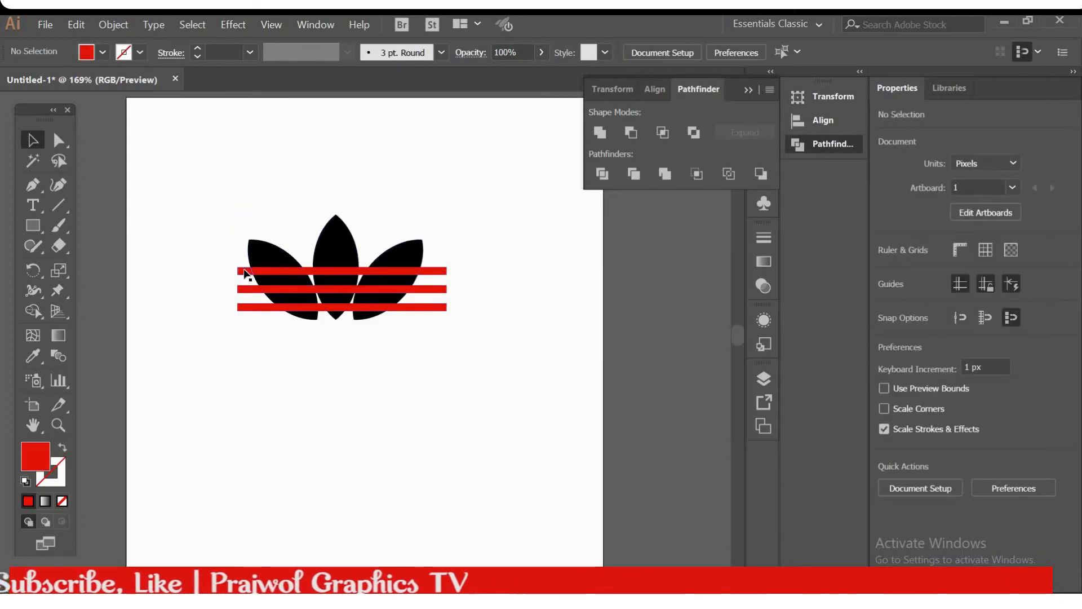
Step: Delete the divided red pieces of all three stripes to cut horizontal gaps through the black leaves
{"action": "left_click", "coordinate": [244, 271]}
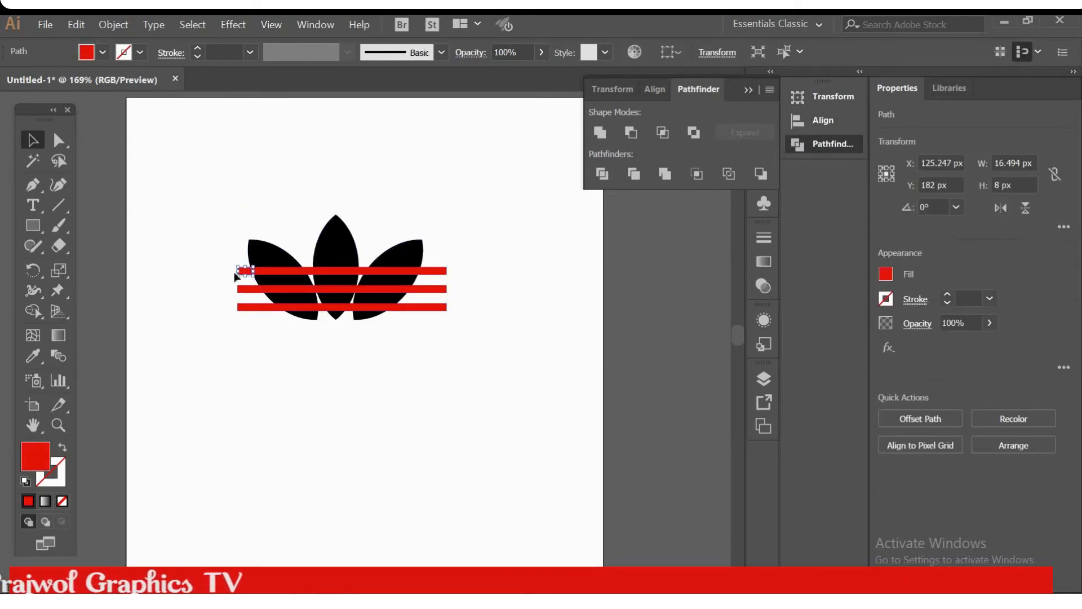
{"action": "left_click", "coordinate": [225, 271]}
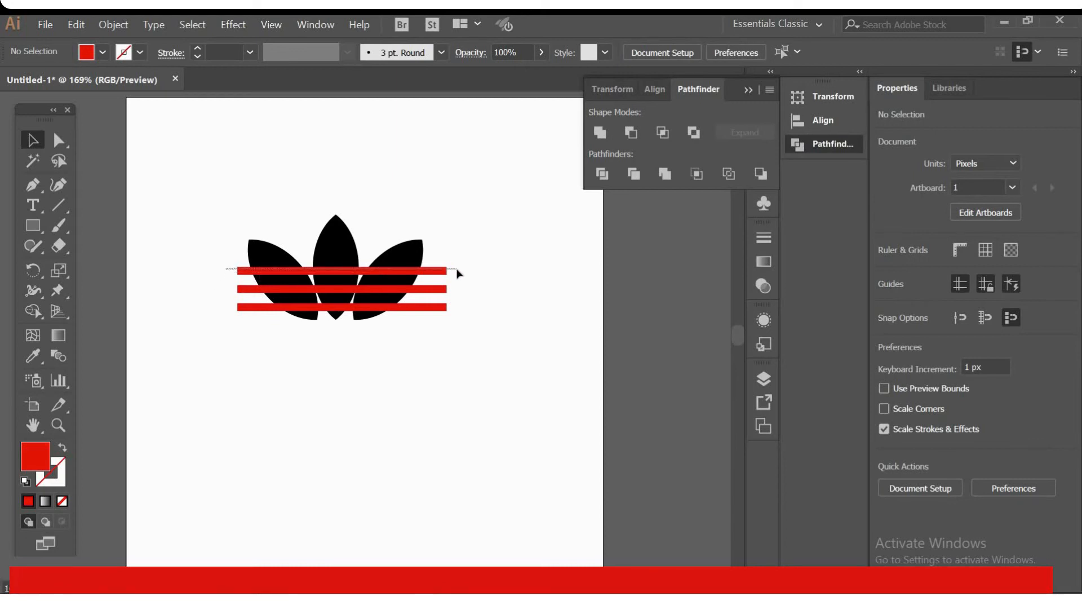
{"action": "left_click_drag", "start_coordinate": [496, 271], "coordinate": [497, 273]}
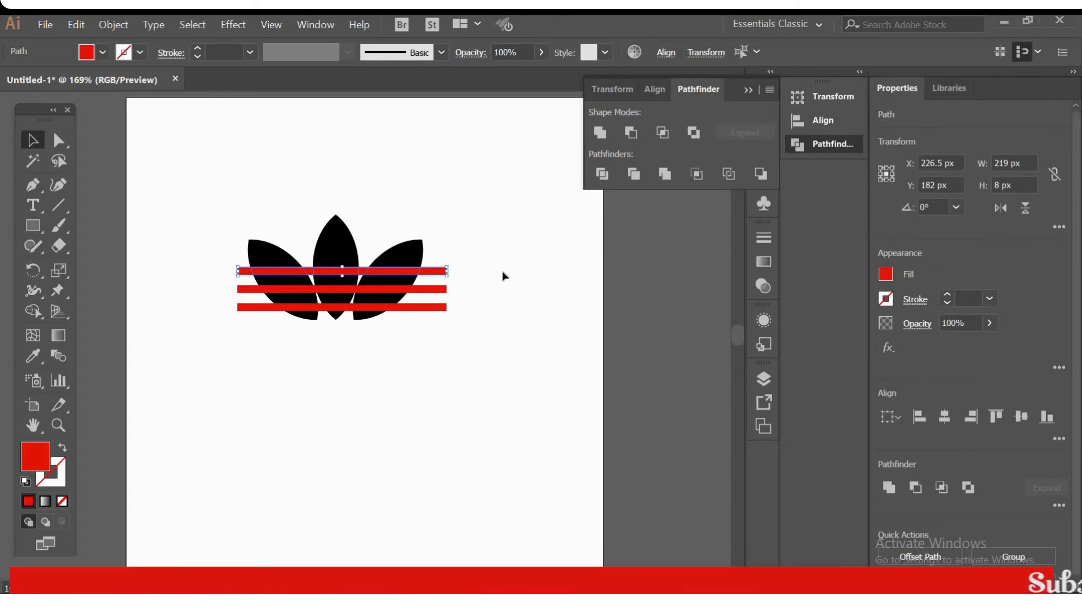
{"action": "key", "text": "Delete"}
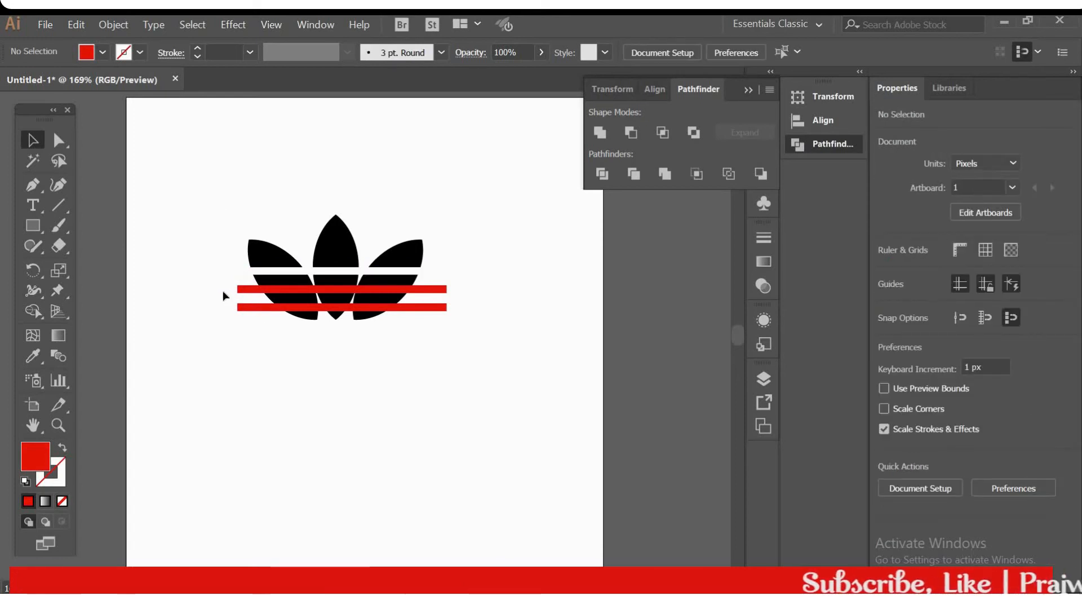
{"action": "left_click_drag", "start_coordinate": [222, 285], "coordinate": [465, 292]}
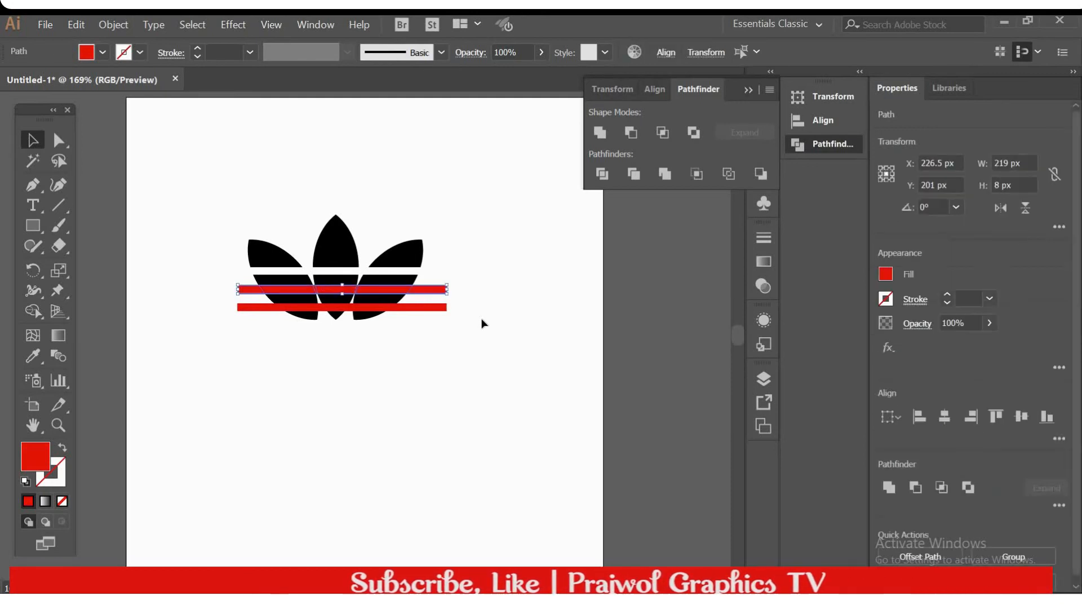
{"action": "key", "text": "Delete"}
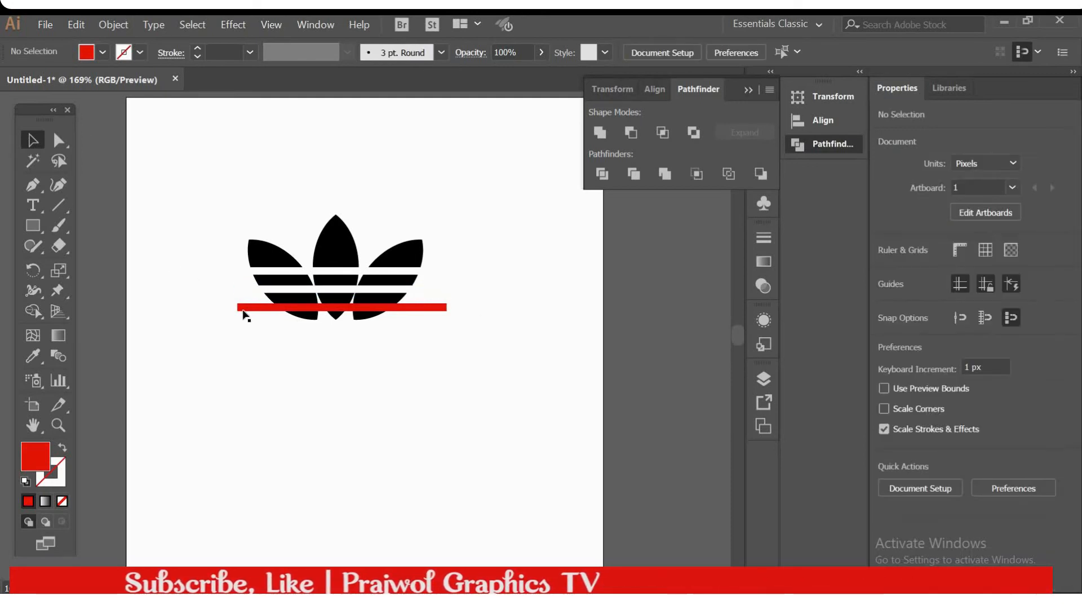
{"action": "left_click_drag", "start_coordinate": [228, 305], "coordinate": [464, 308]}
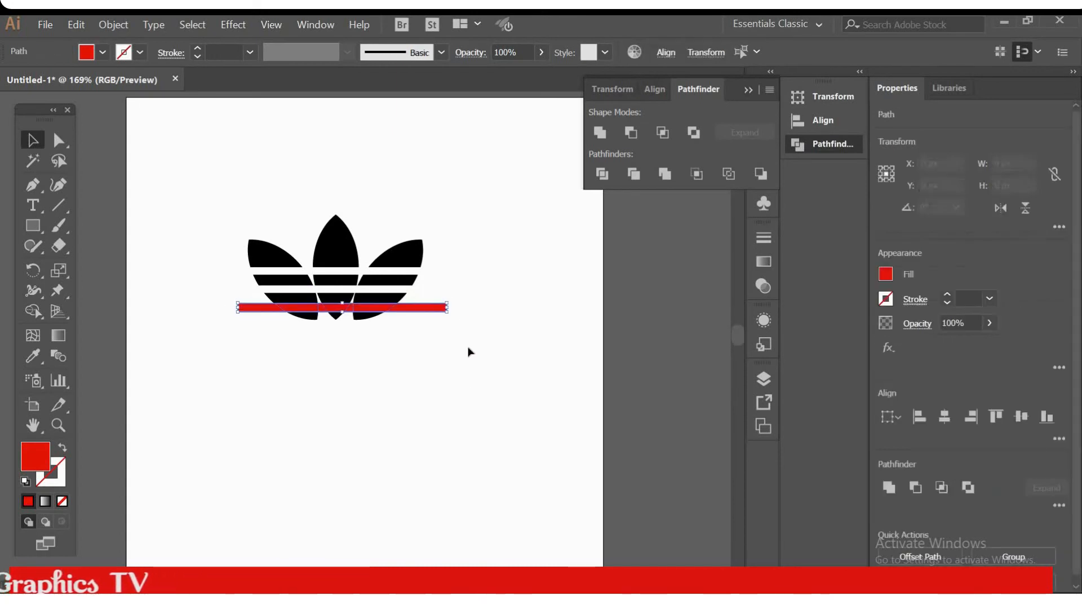
{"action": "key", "text": "Delete"}
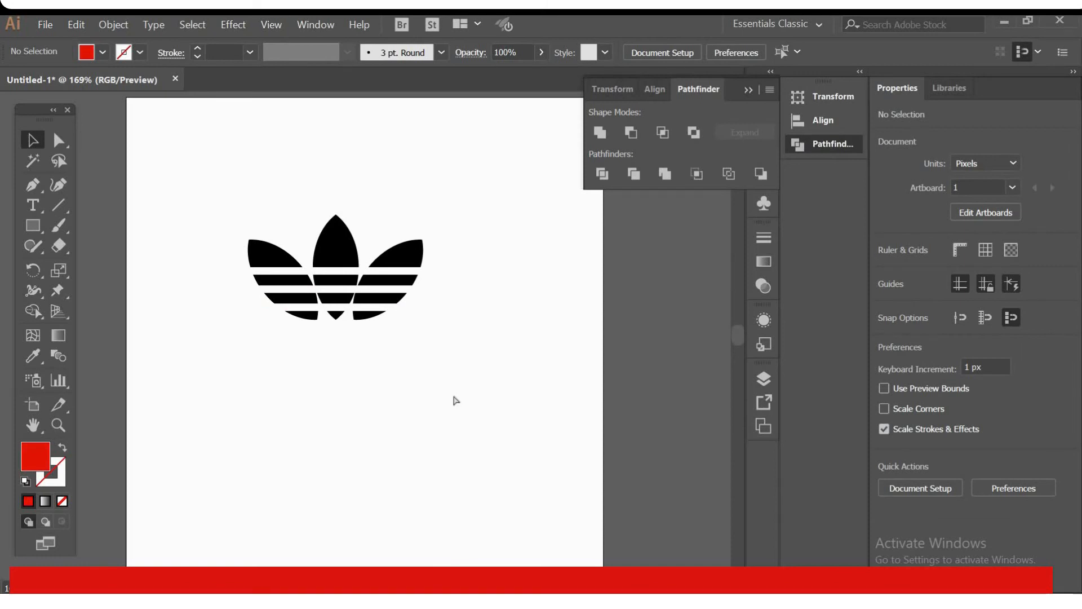
Step: Draw a red four-sided filler with the Pen tool across the gaps between the leaves in the upper black band
{"action": "key", "text": "ctrl+plus"}
{"action": "key", "text": "ctrl+plus"}
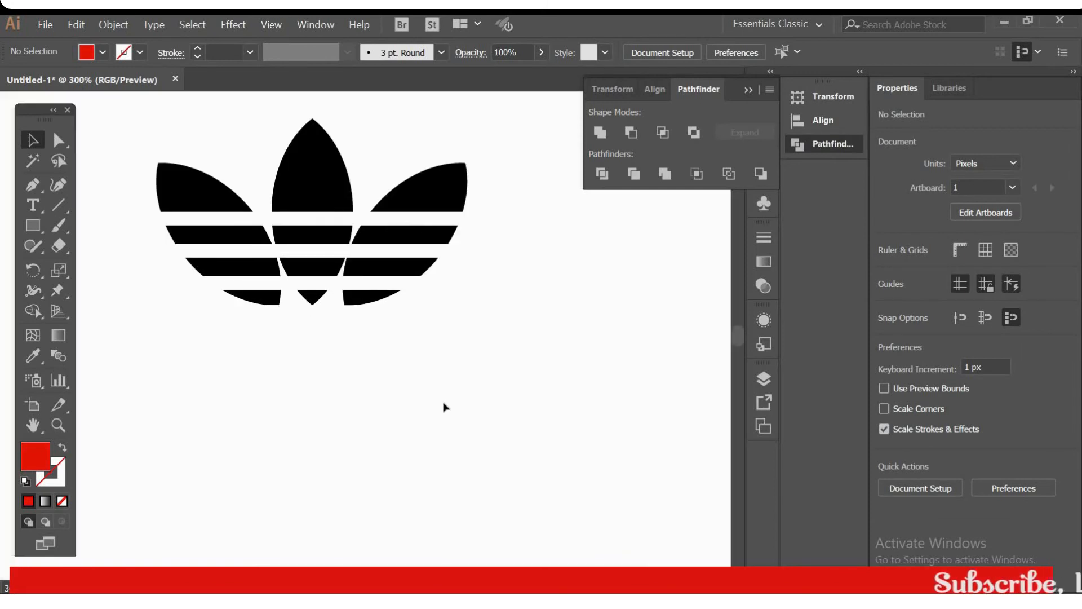
{"action": "key", "text": "p"}
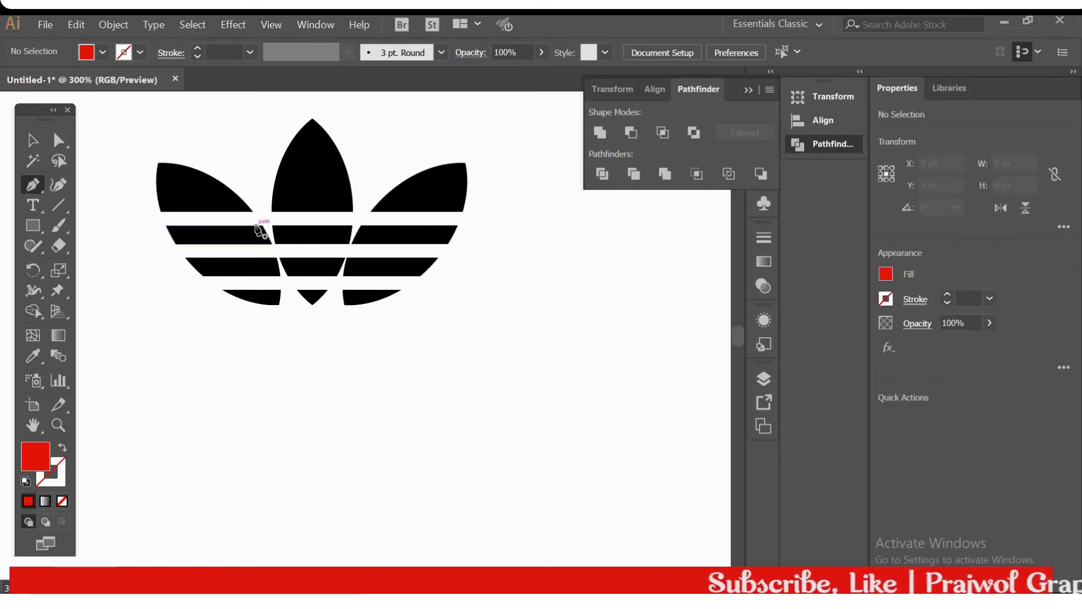
{"action": "left_click", "coordinate": [255, 225]}
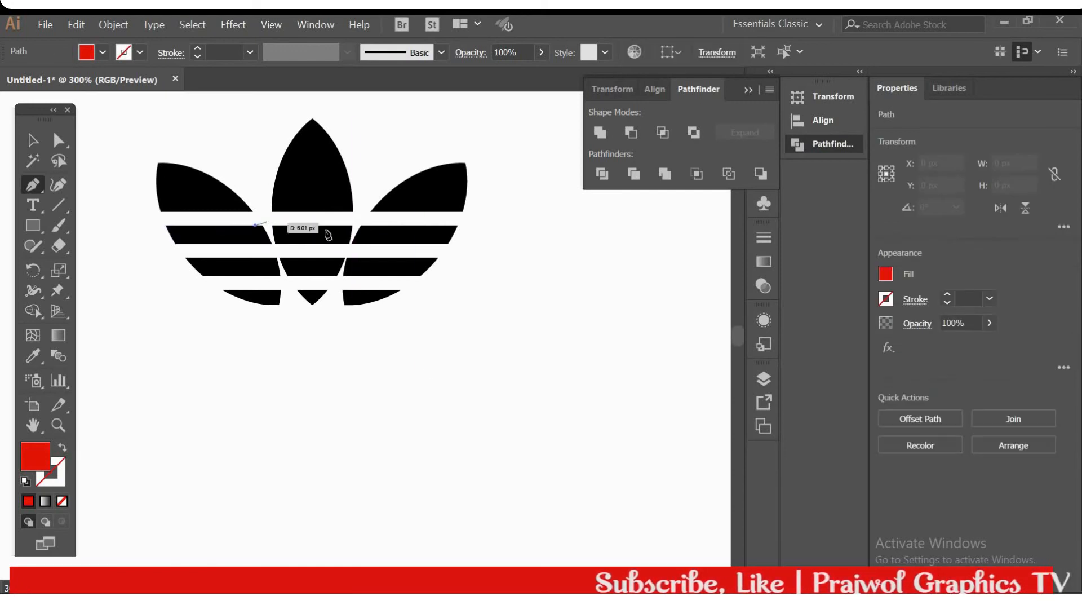
{"action": "left_click", "coordinate": [376, 225]}
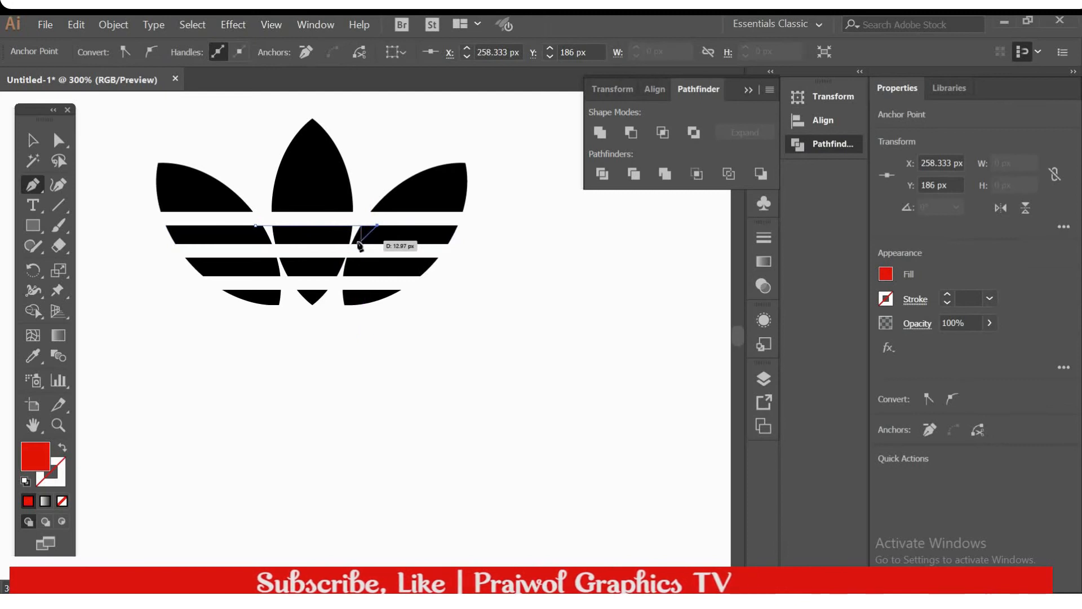
{"action": "left_click", "coordinate": [352, 244]}
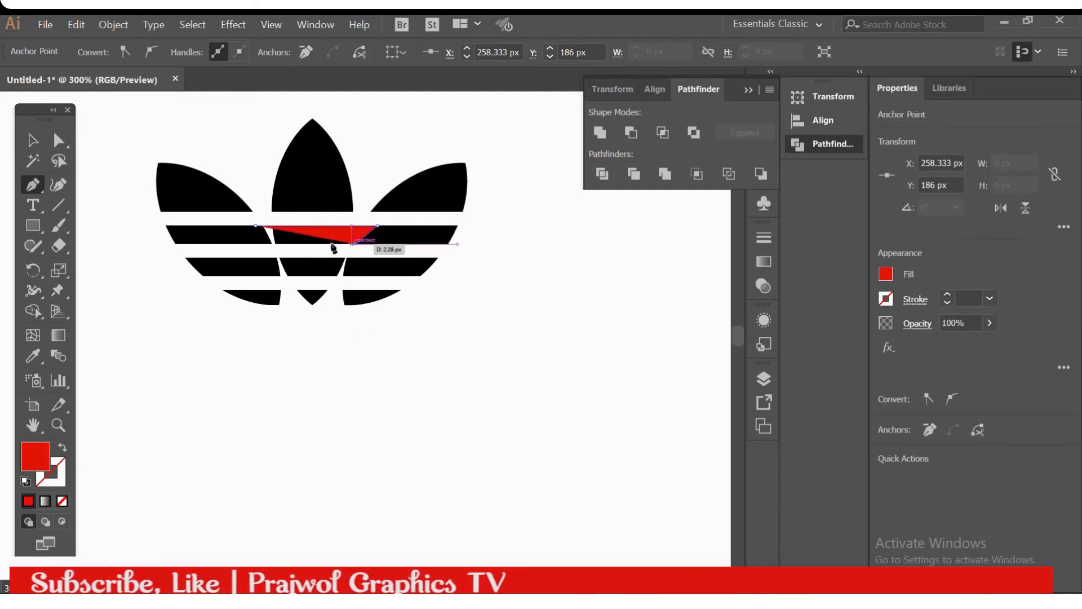
{"action": "left_click", "coordinate": [264, 244]}
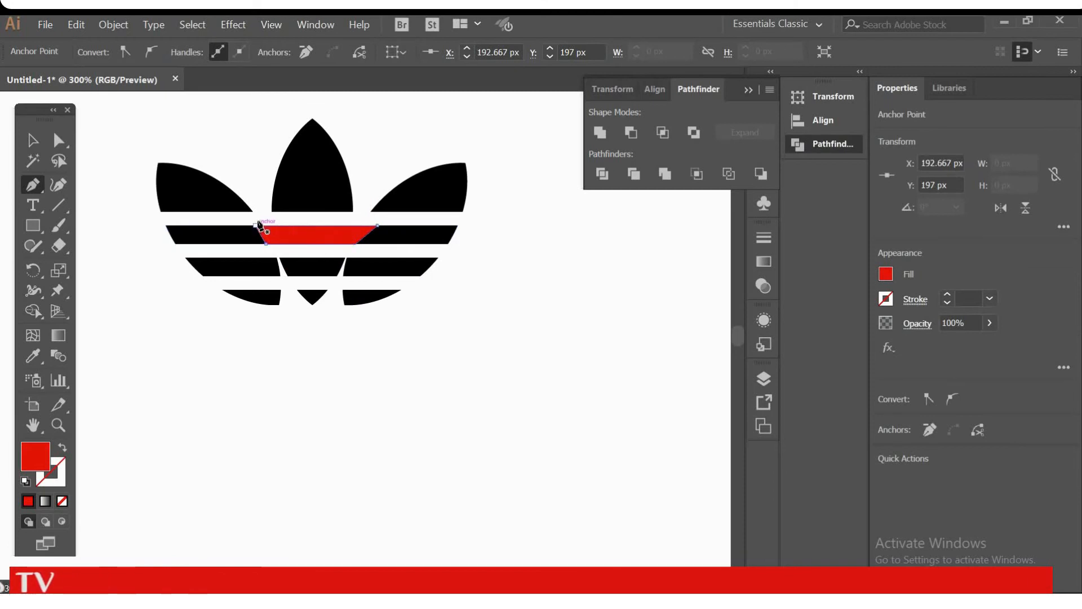
Step: Draw a second closed red filler with the Pen tool across the leaf gaps in the lower full-width black band
{"action": "left_click", "coordinate": [266, 258]}
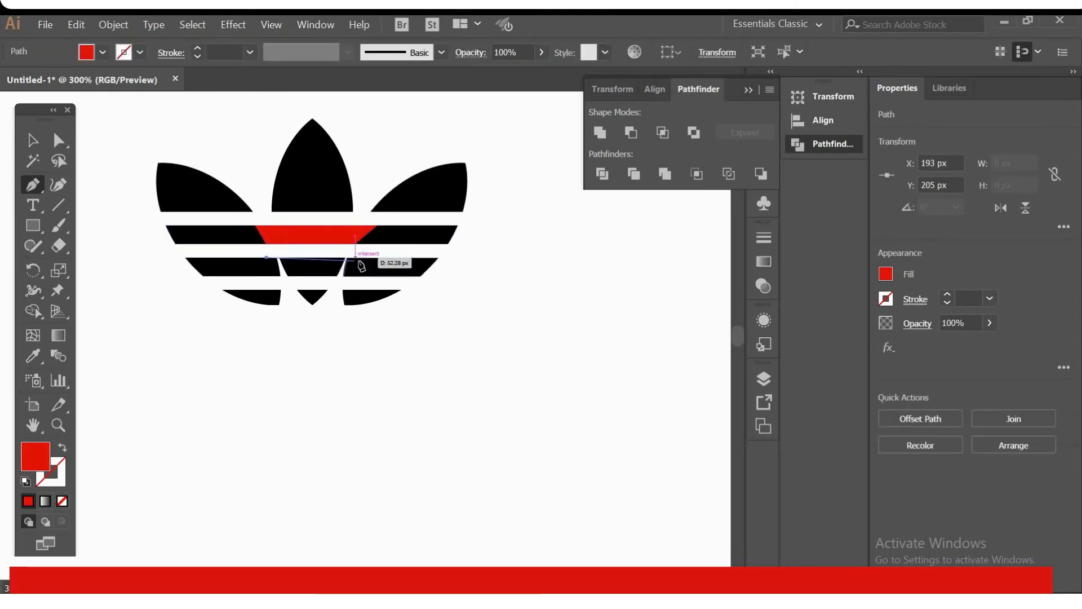
{"action": "left_click", "coordinate": [361, 258]}
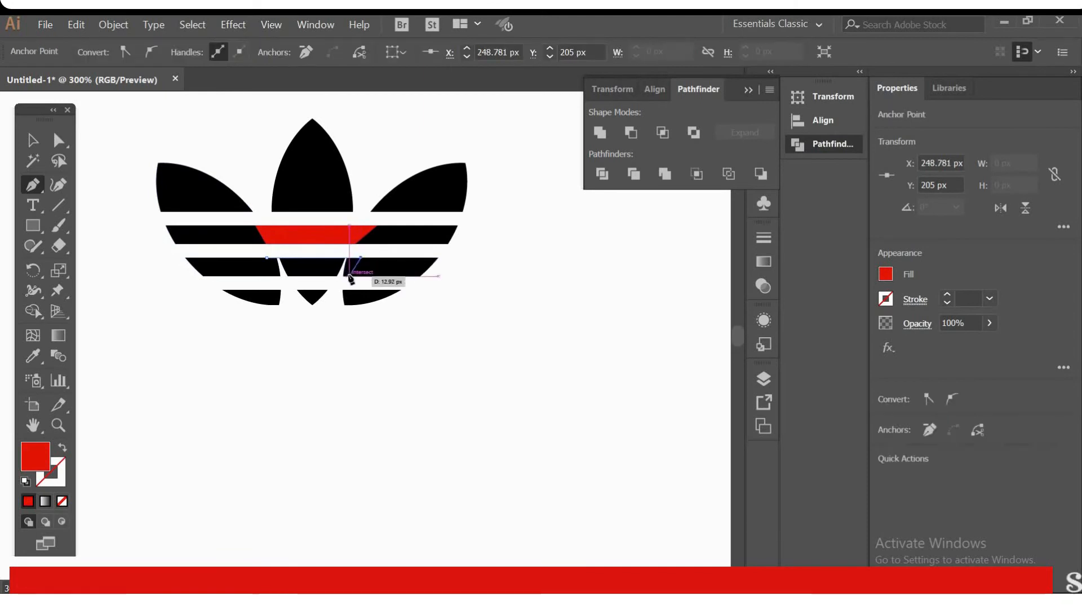
{"action": "left_click", "coordinate": [346, 276]}
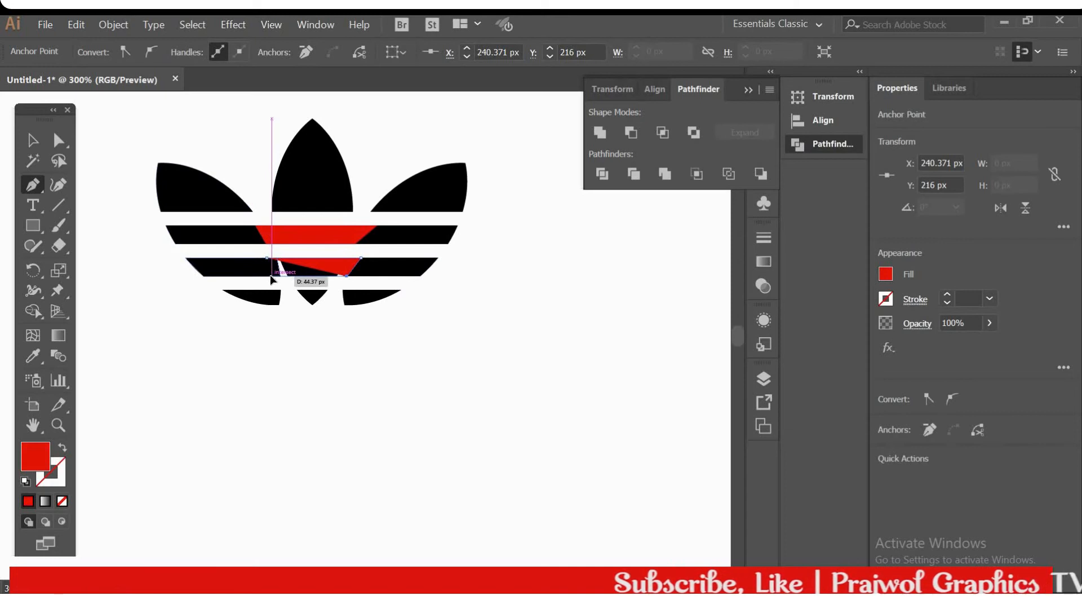
{"action": "left_click", "coordinate": [271, 276]}
{"action": "left_click", "coordinate": [268, 260]}
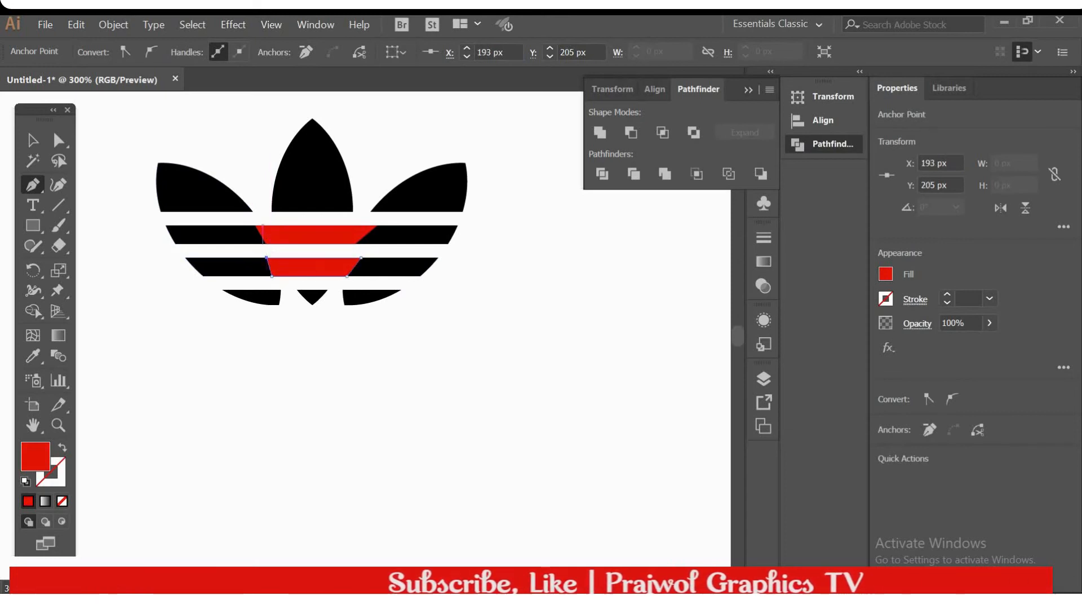
Step: Merge each red filler with the black pieces of its own band using Pathfinder Unite, lower band first, then the upper band
{"action": "key", "text": "v"}
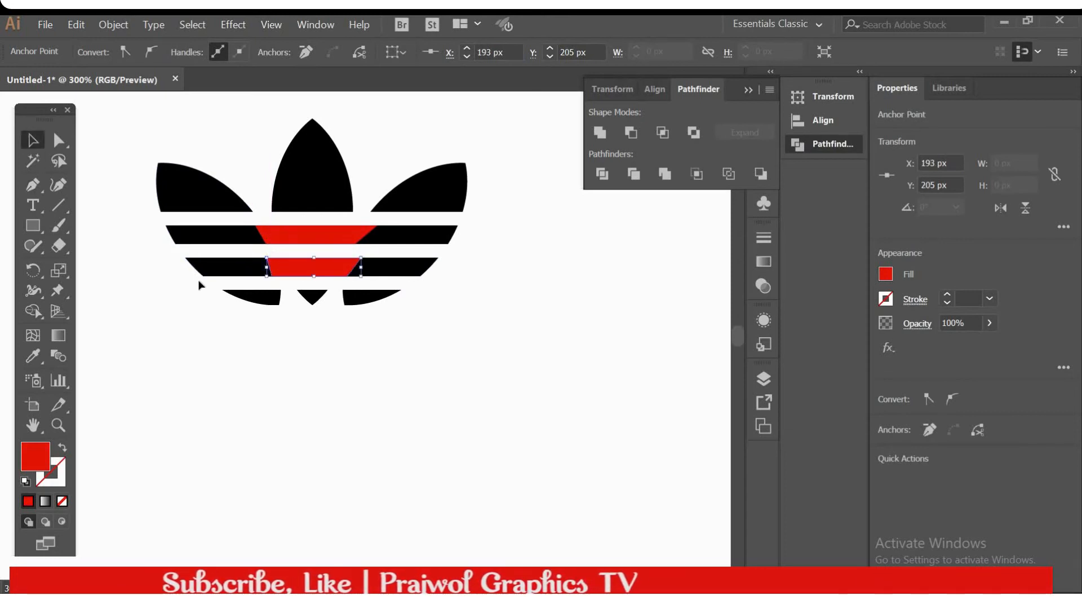
{"action": "left_click_drag", "start_coordinate": [161, 266], "coordinate": [495, 269]}
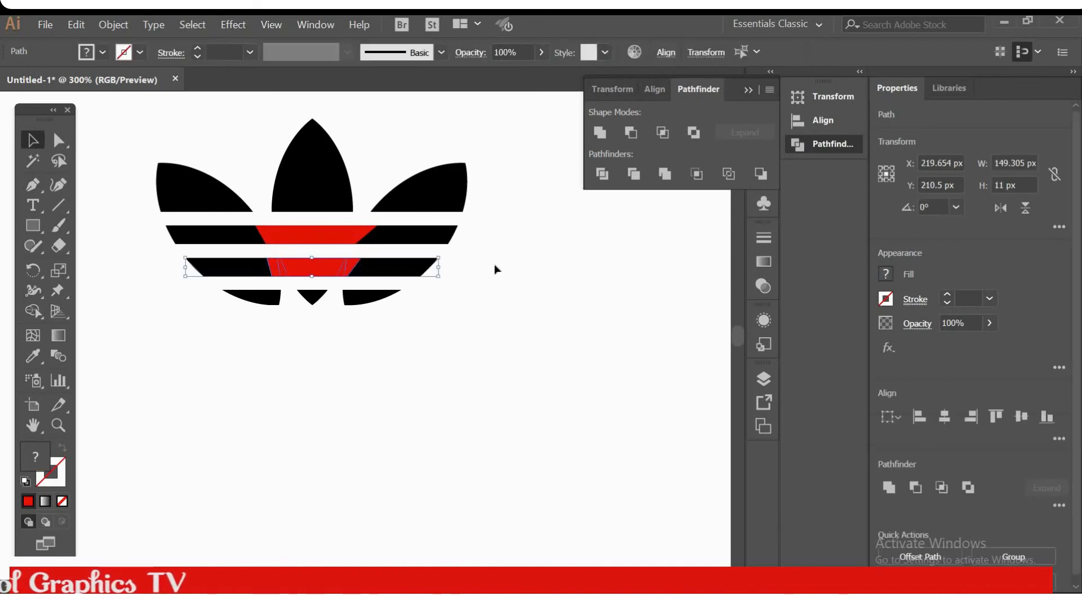
{"action": "left_click", "coordinate": [601, 132]}
{"action": "left_click", "coordinate": [154, 240]}
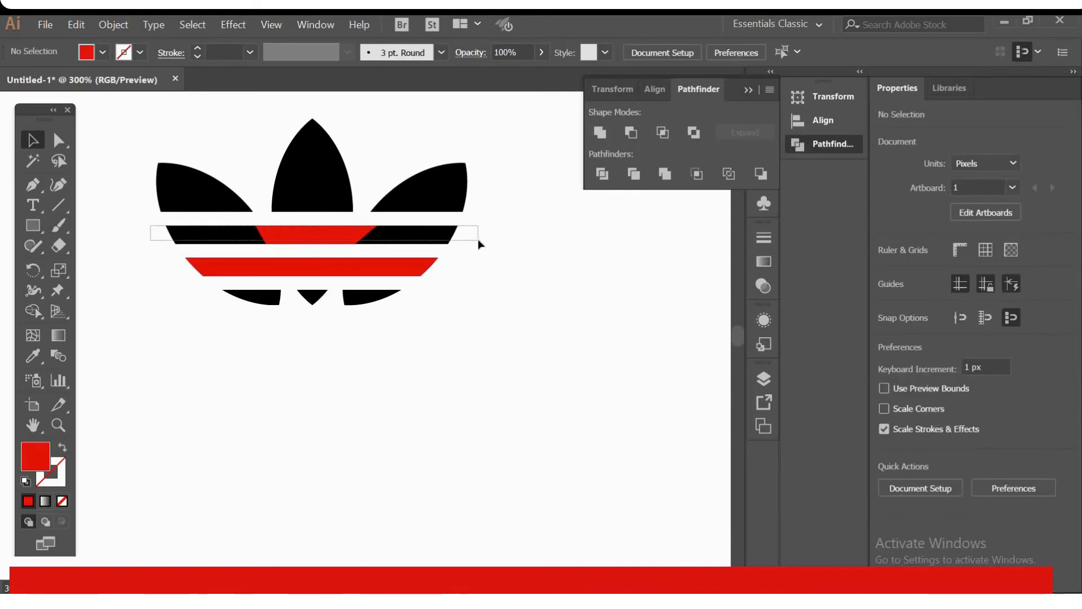
{"action": "left_click", "coordinate": [600, 132]}
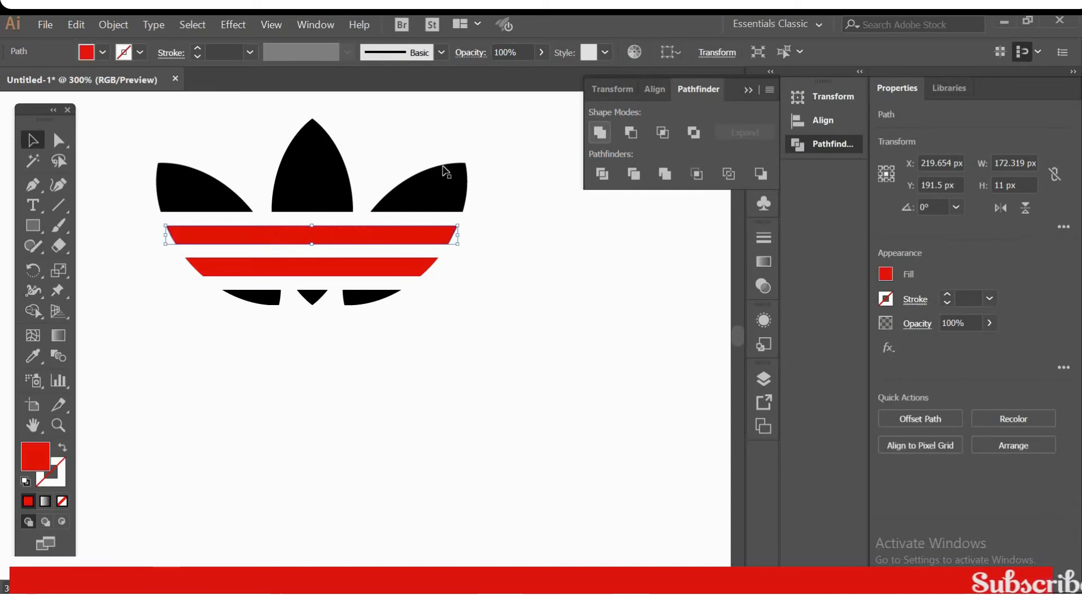
Step: Recolour the merged upper band black by sampling the outer leaf with the Eyedropper
{"action": "left_click", "coordinate": [155, 300]}
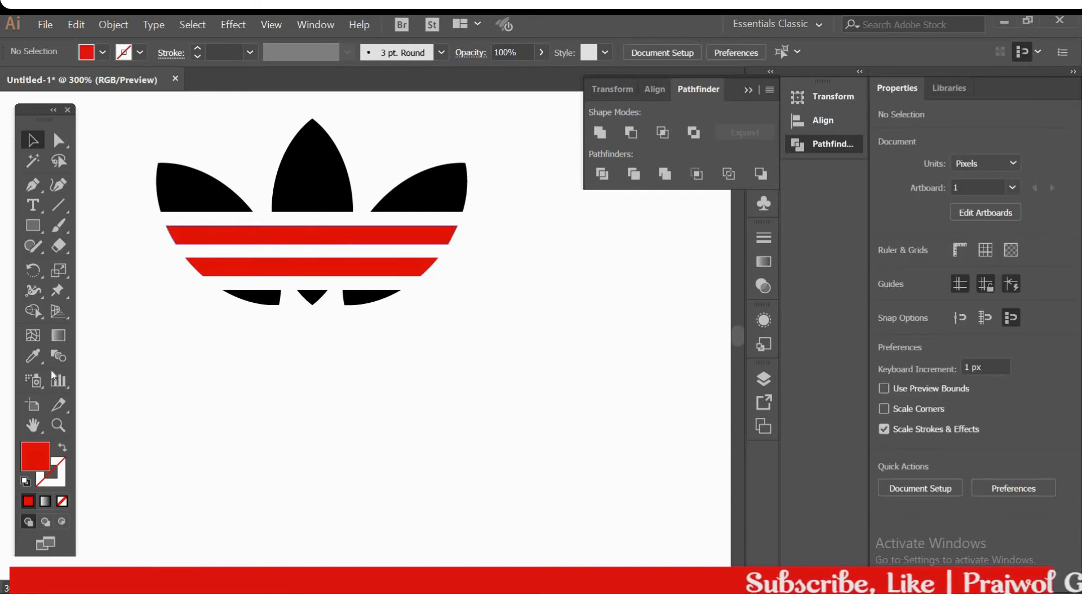
{"action": "left_click", "coordinate": [193, 236]}
{"action": "left_click", "coordinate": [33, 357]}
{"action": "left_click", "coordinate": [179, 185]}
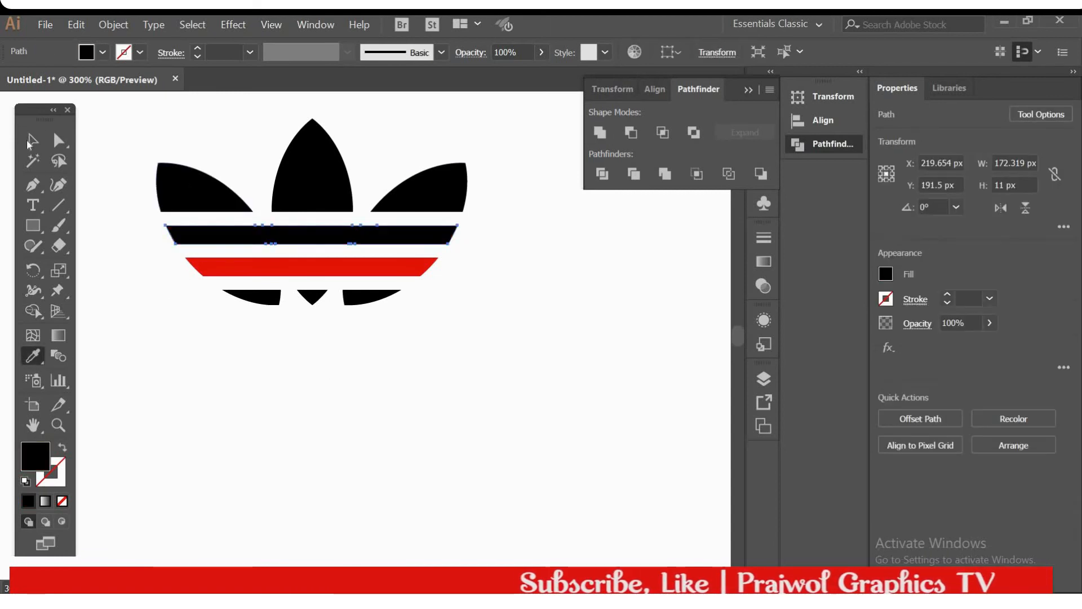
{"action": "key", "text": "v"}
{"action": "left_click", "coordinate": [395, 281]}
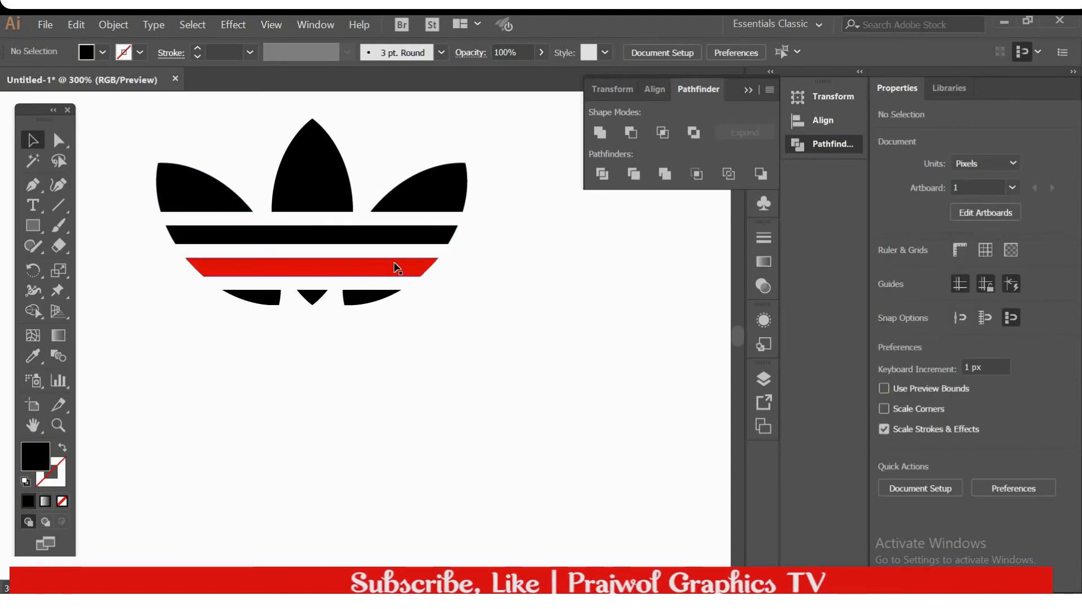
Step: Recolour the merged lower band black by sampling the same leaf with the Eyedropper
{"action": "left_click", "coordinate": [367, 269]}
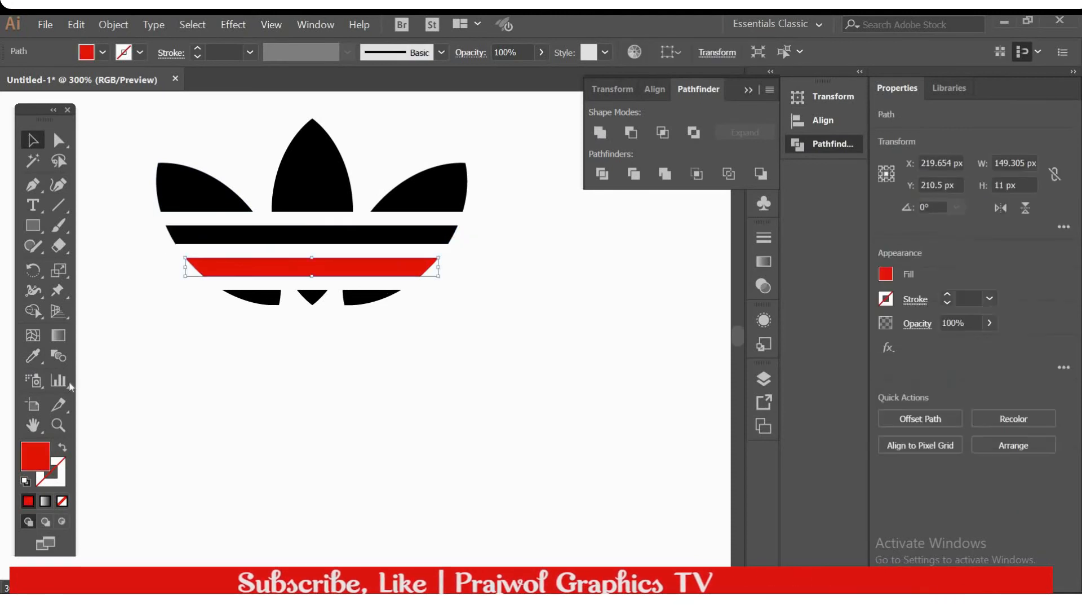
{"action": "left_click", "coordinate": [38, 357]}
{"action": "left_click", "coordinate": [199, 189]}
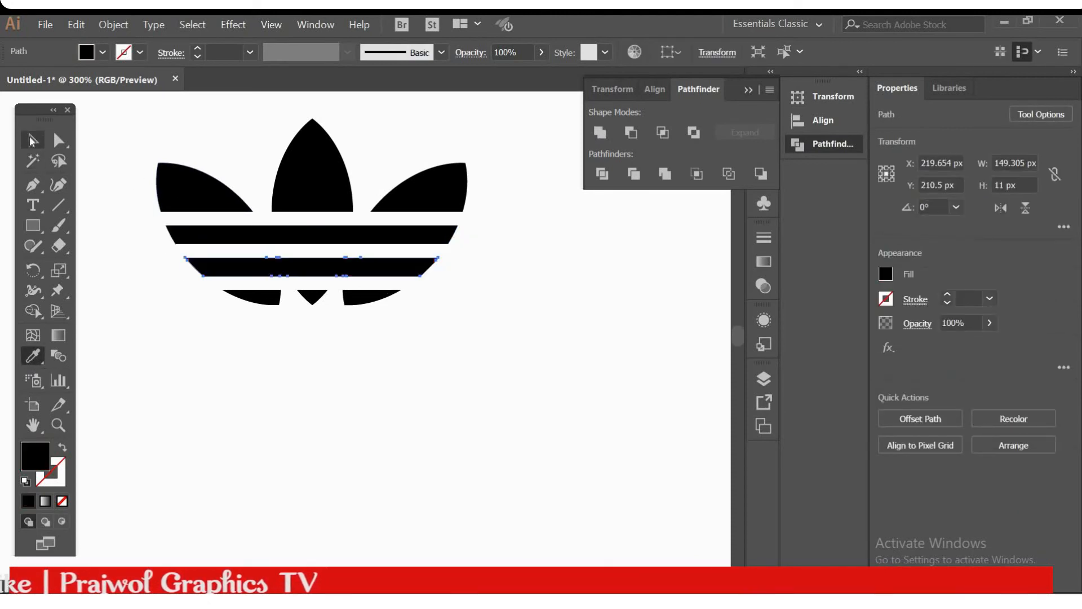
{"action": "key", "text": "v"}
{"action": "left_click", "coordinate": [428, 401]}
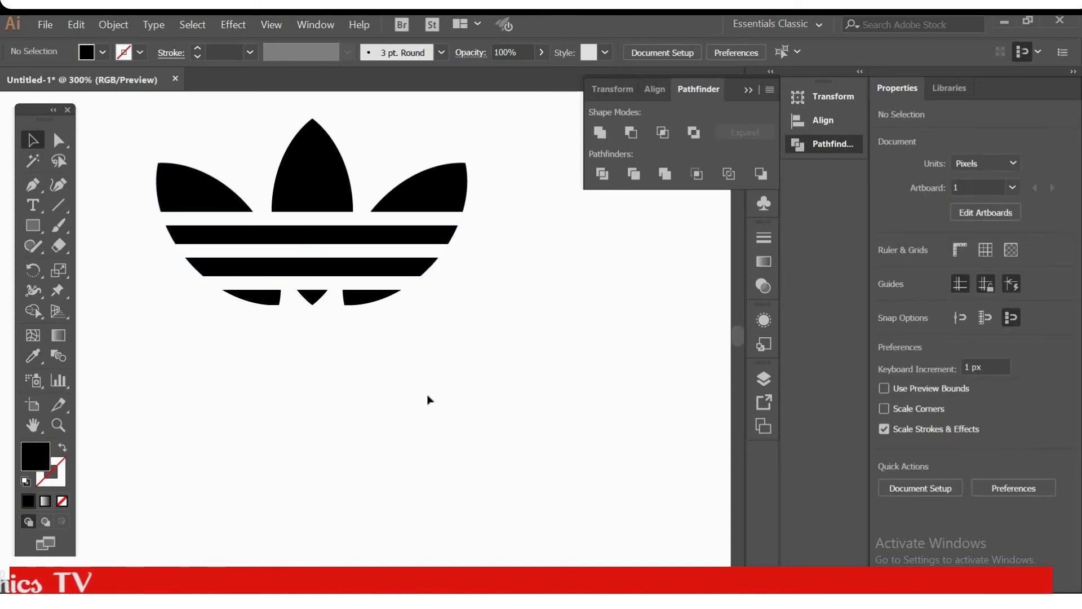
Step: Select all the black logo pieces and combine them into one group with Pathfinder Unite
{"action": "key", "text": "ctrl+0"}
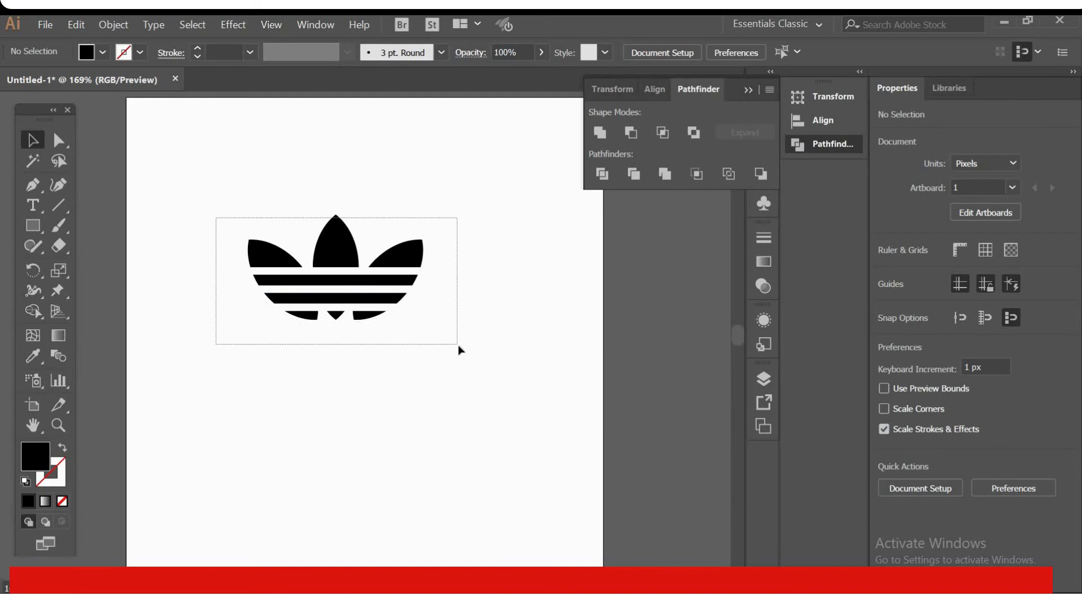
{"action": "left_click_drag", "start_coordinate": [216, 217], "coordinate": [459, 346]}
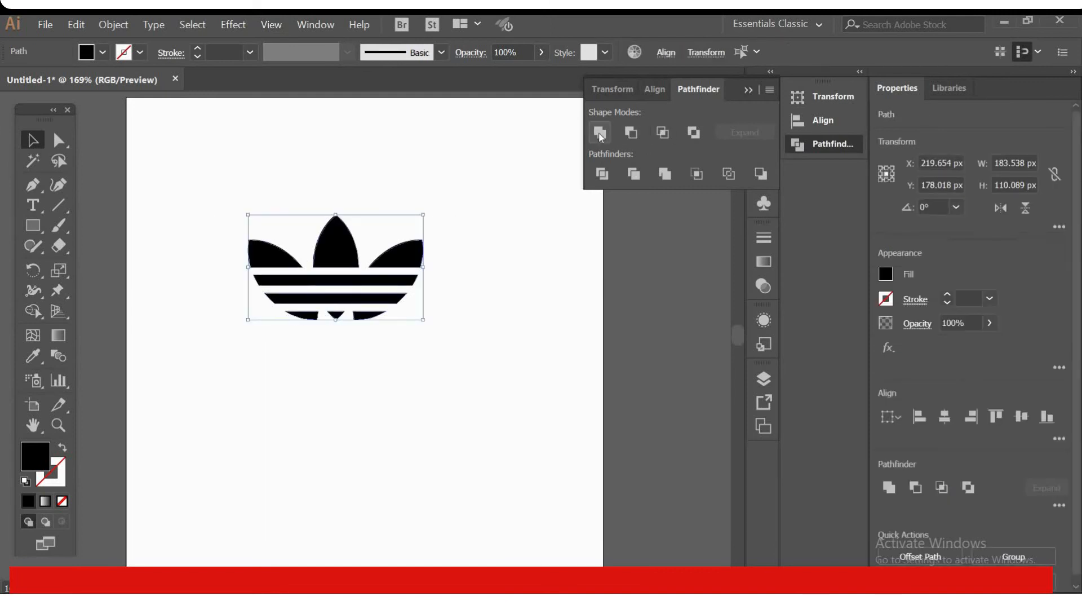
{"action": "left_click", "coordinate": [601, 134]}
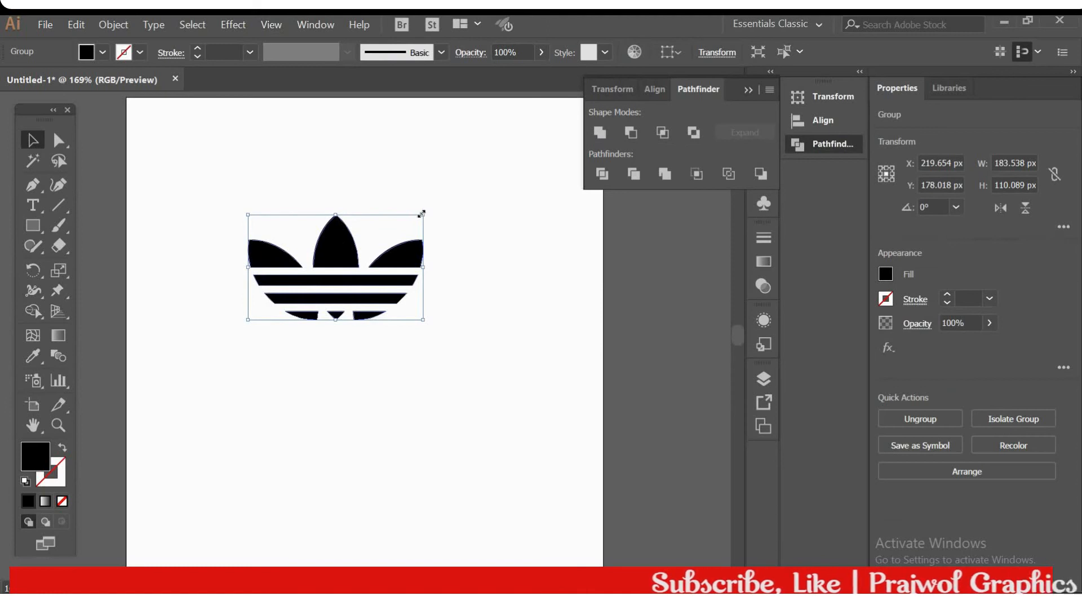
Step: Enlarge the combined logo proportionally from its centre to about 310 by 186 px and shift it 24 px horizontally to the right
{"action": "left_click_drag", "start_coordinate": [424, 217], "coordinate": [484, 179]}
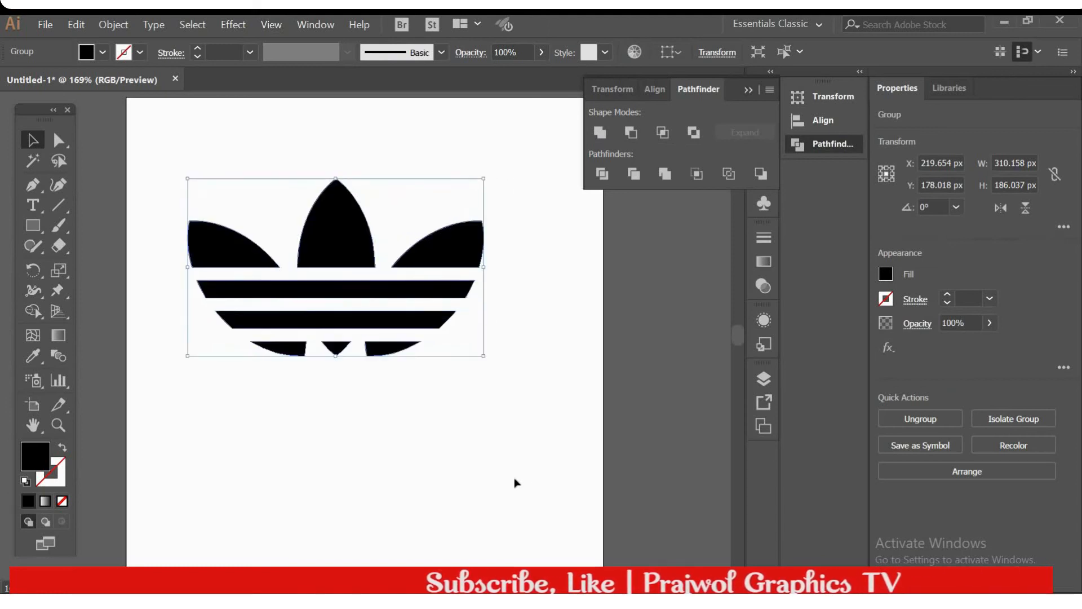
{"action": "left_click", "coordinate": [420, 333]}
{"action": "left_click_drag", "start_coordinate": [349, 242], "coordinate": [372, 244]}
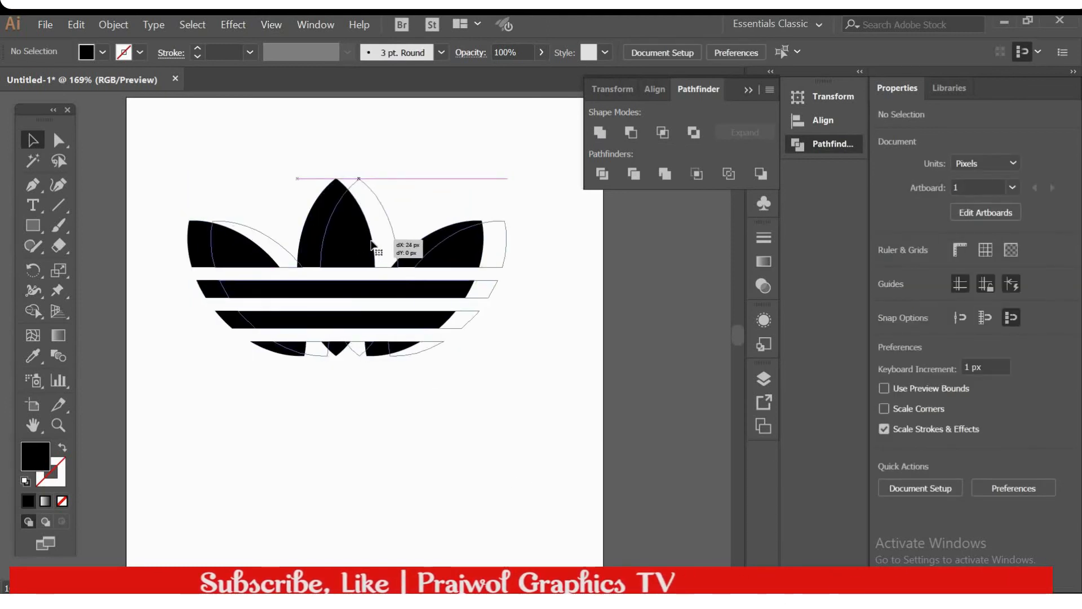
{"action": "left_click", "coordinate": [383, 390]}
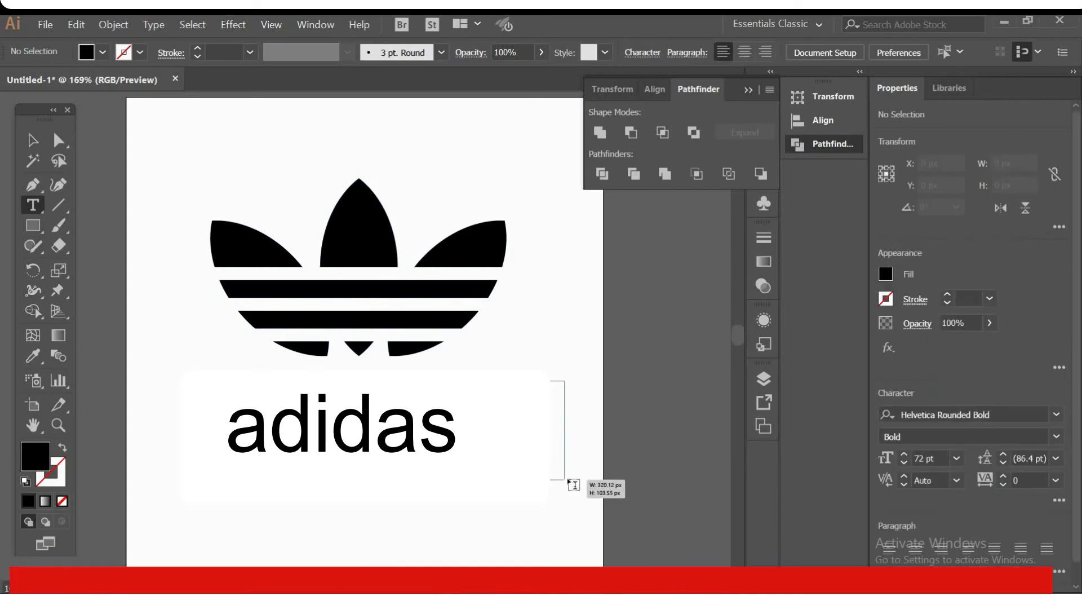
Step: Add the wordmark "adidas" below the logo in 72 pt Helvetica Rounded Bold, with its text frame sized to about 291 by 54 px
{"action": "left_click_drag", "start_coordinate": [566, 479], "coordinate": [566, 479]}
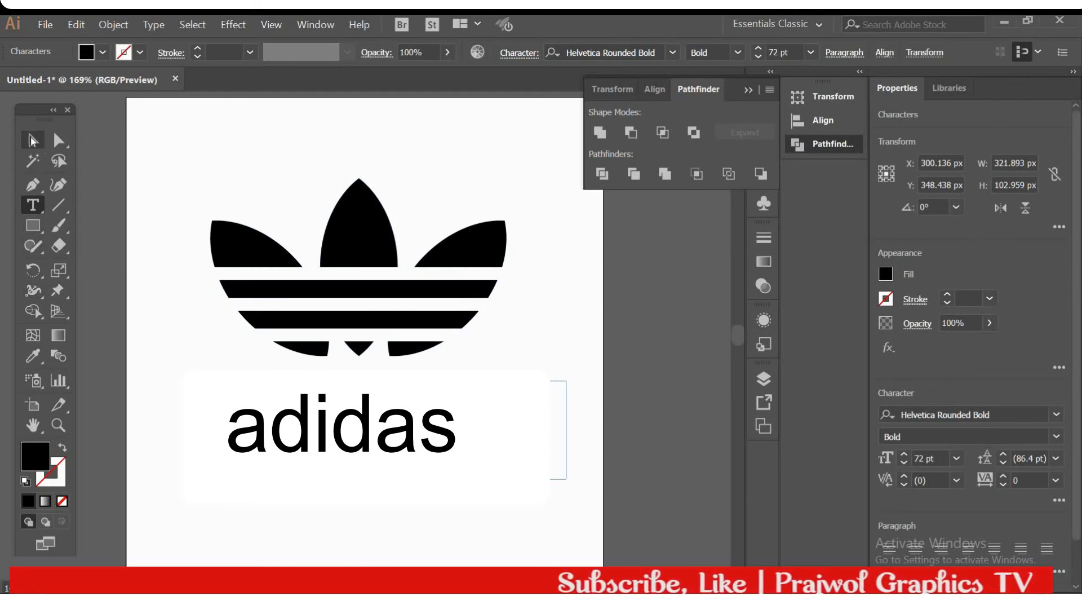
{"action": "left_click", "coordinate": [32, 140]}
{"action": "left_click_drag", "start_coordinate": [566, 479], "coordinate": [559, 473]}
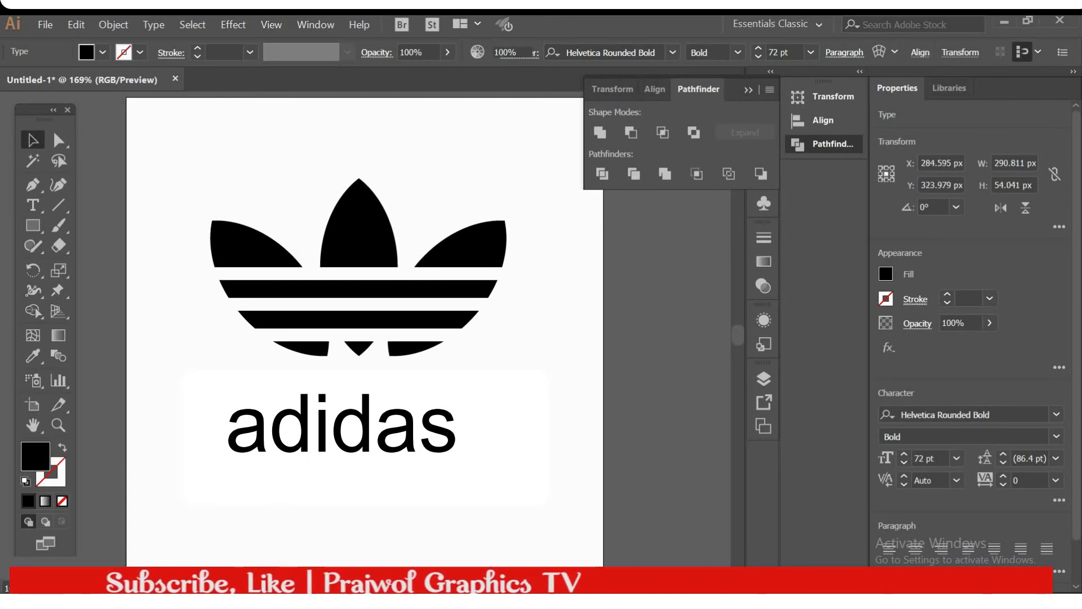
{"action": "key", "text": "ctrl+shift+a"}
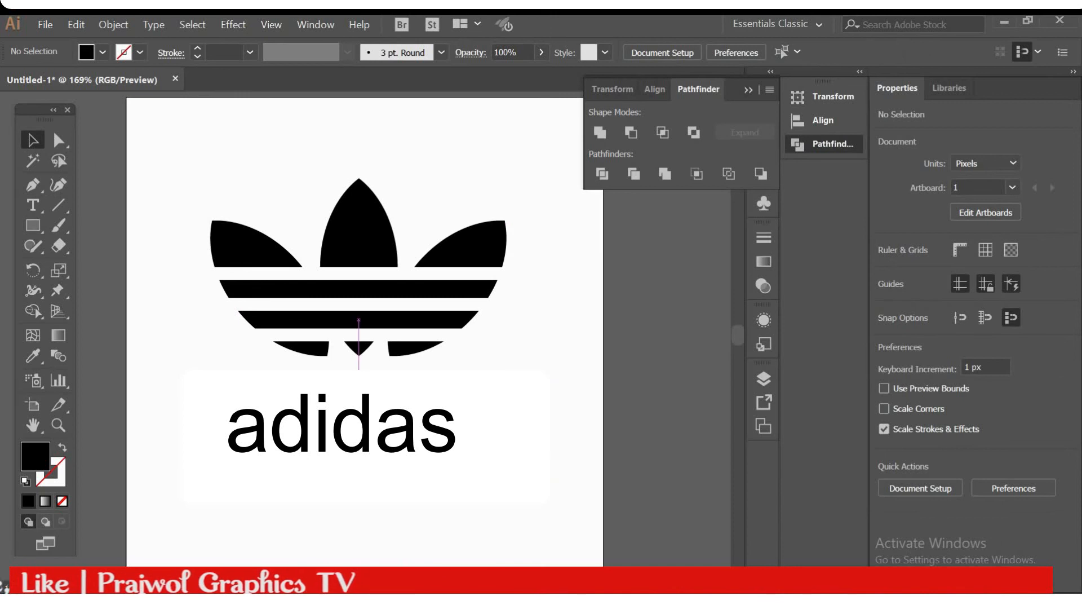
Step: Position the wordmark centrally beneath the logo, at about X 244.6 px and Y 316 px
{"action": "key", "text": "ctrl+z"}
{"action": "left_click", "coordinate": [424, 204]}
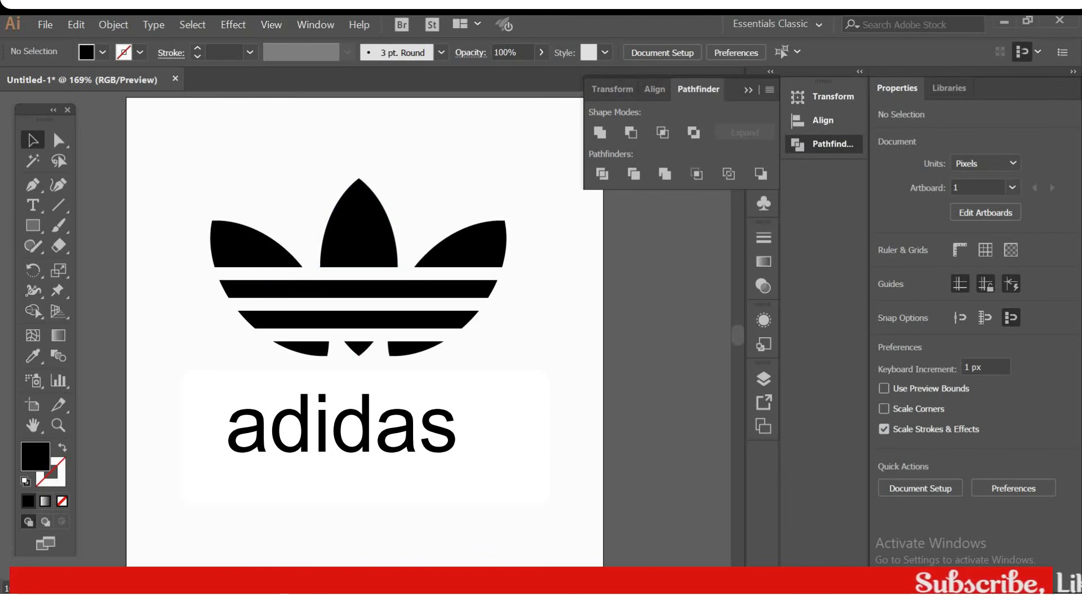
{"action": "left_click", "coordinate": [353, 414]}
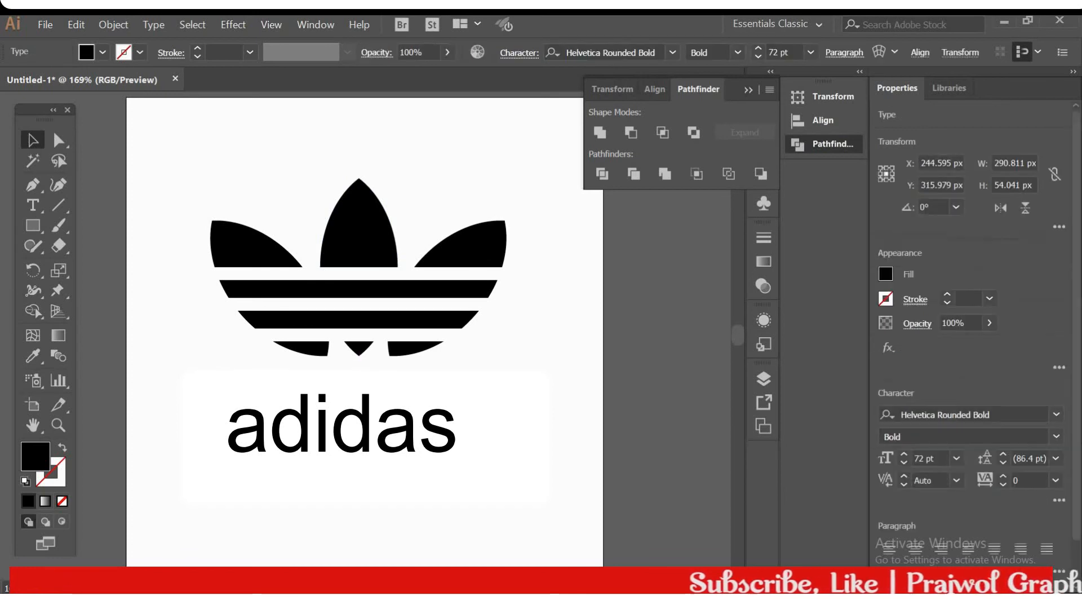
{"action": "left_click", "coordinate": [485, 468]}
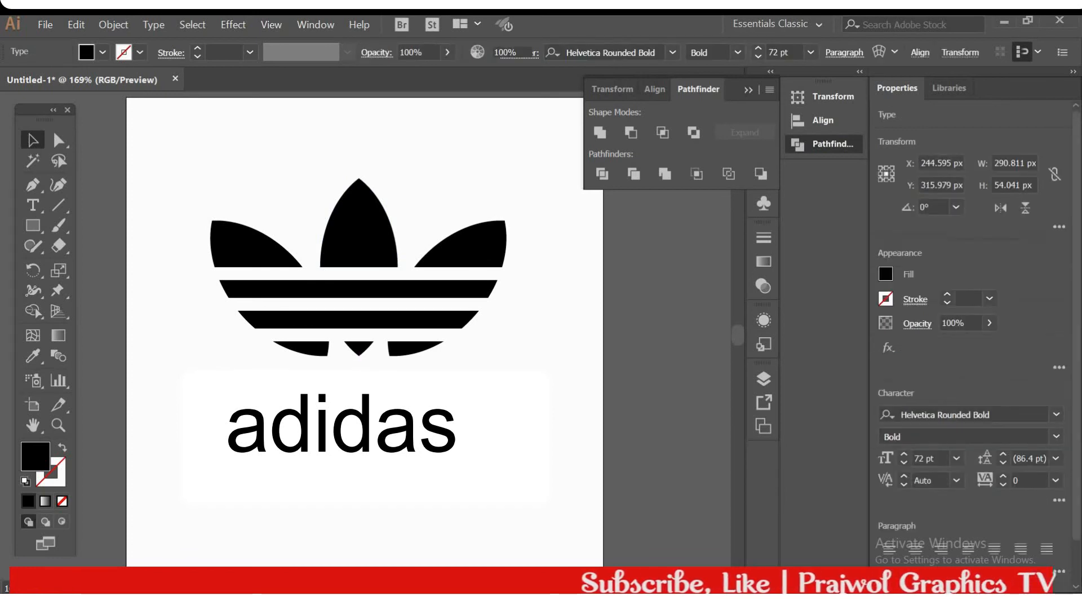
Step: Close the Pathfinder options and export the artwork to the Desktop as a PNG named "Addidas Logo"
{"action": "left_click", "coordinate": [749, 91]}
{"action": "left_click", "coordinate": [54, 27]}
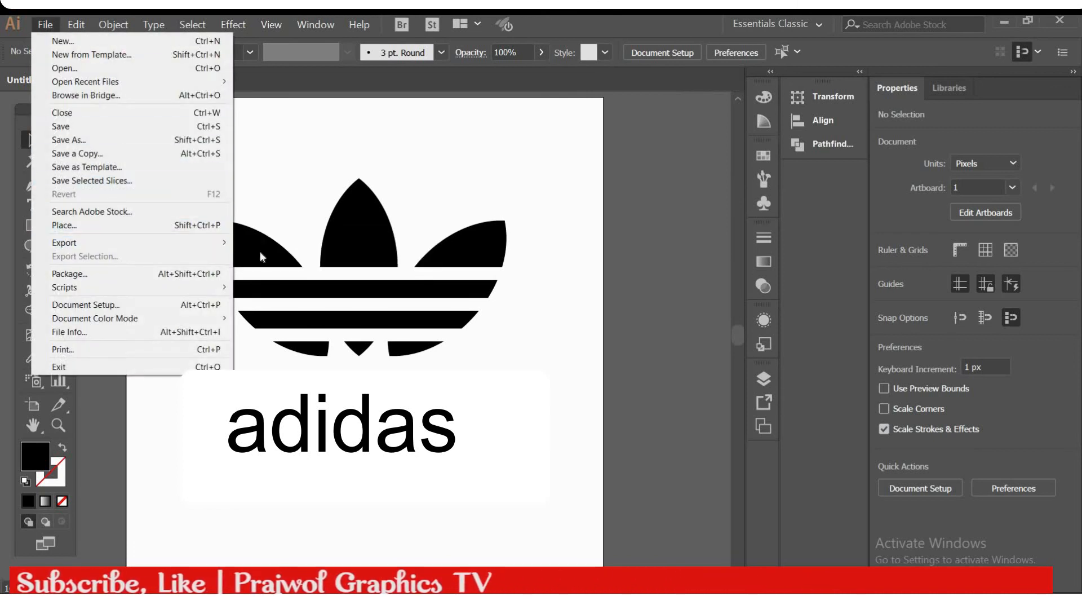
{"action": "left_click", "coordinate": [272, 256]}
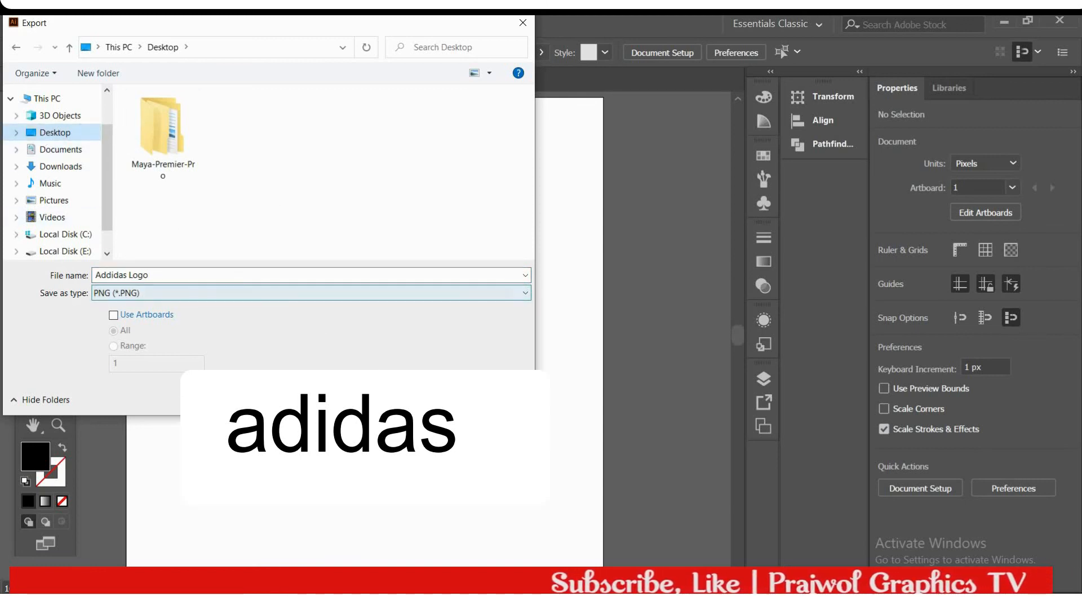
{"action": "left_click", "coordinate": [422, 400]}
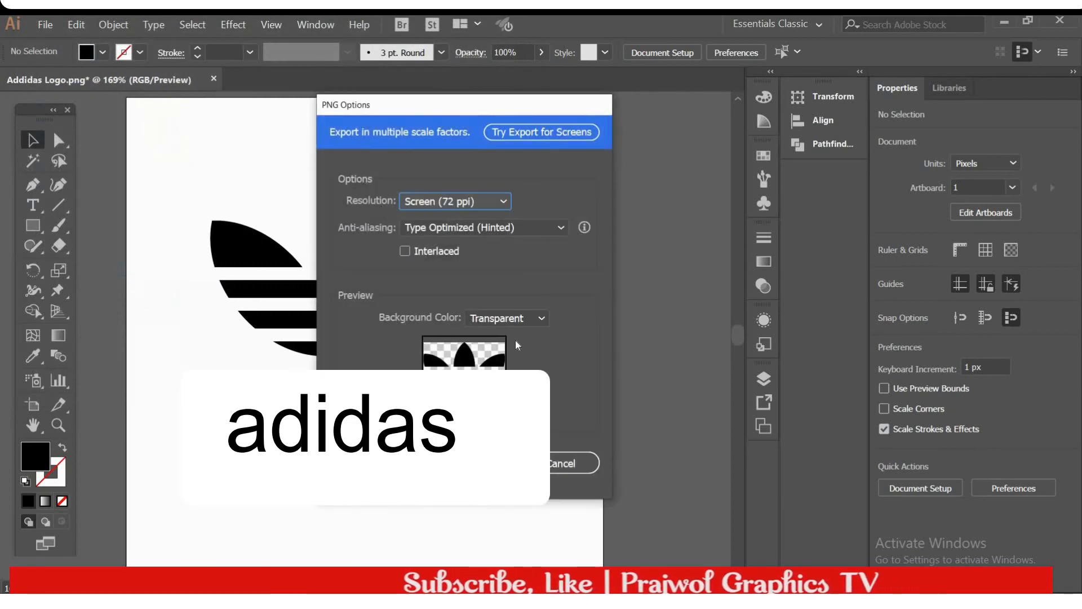
Step: Preview a white PNG background, set it back to Transparent and complete the export at Screen (72 ppi)
{"action": "left_click", "coordinate": [538, 319]}
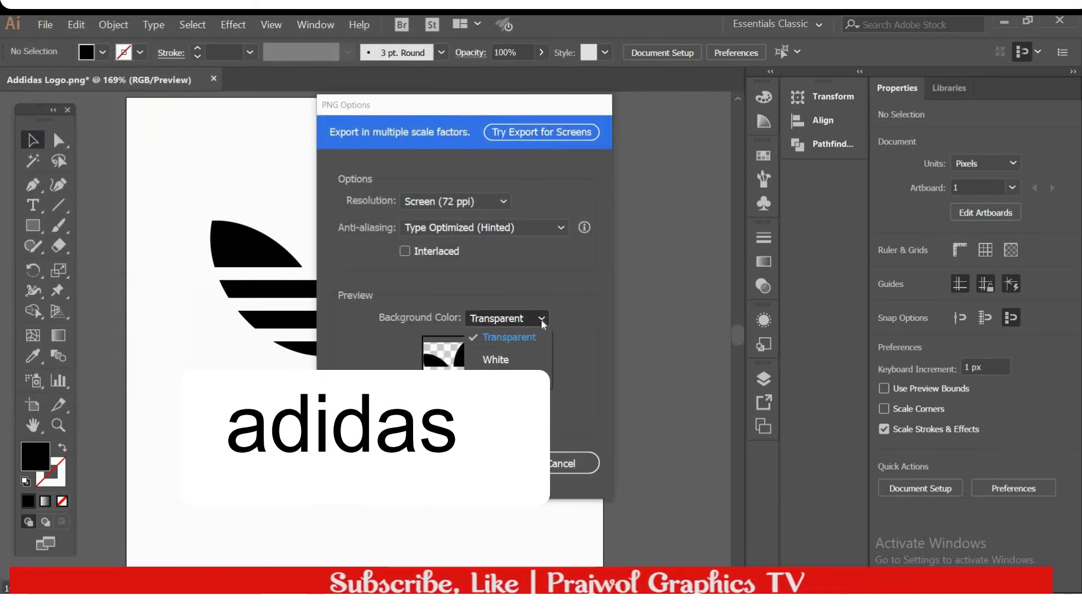
{"action": "left_click", "coordinate": [496, 359]}
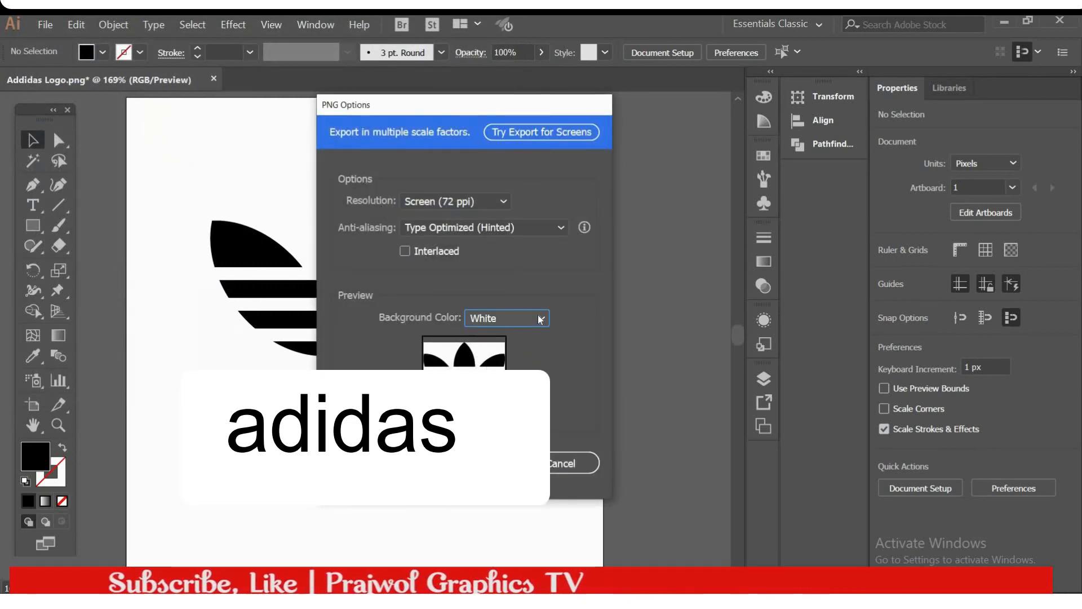
{"action": "left_click", "coordinate": [540, 319]}
{"action": "left_click", "coordinate": [496, 338]}
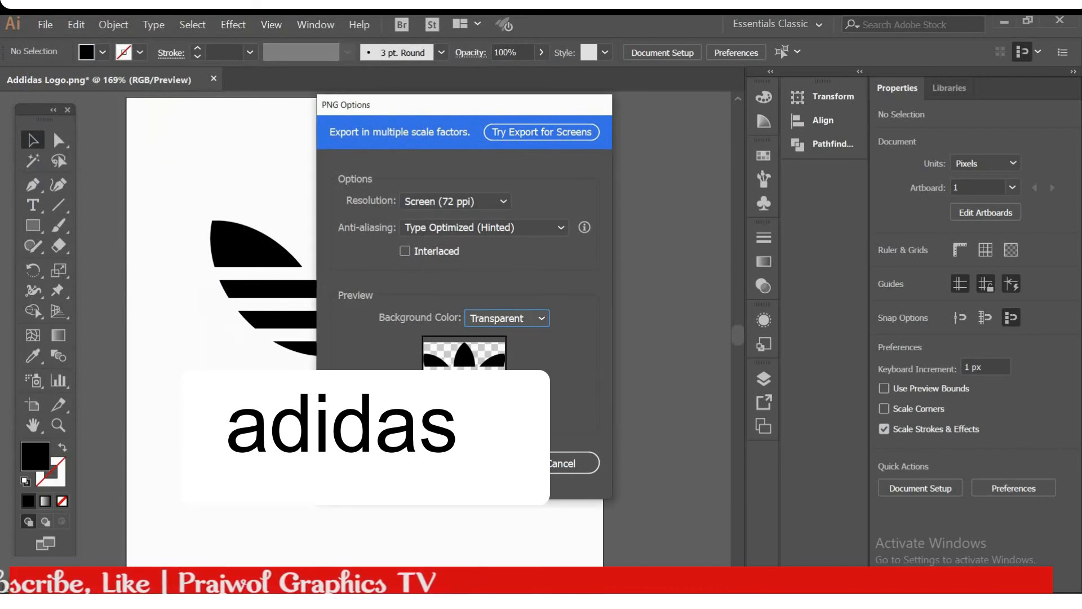
{"action": "left_click", "coordinate": [477, 463]}
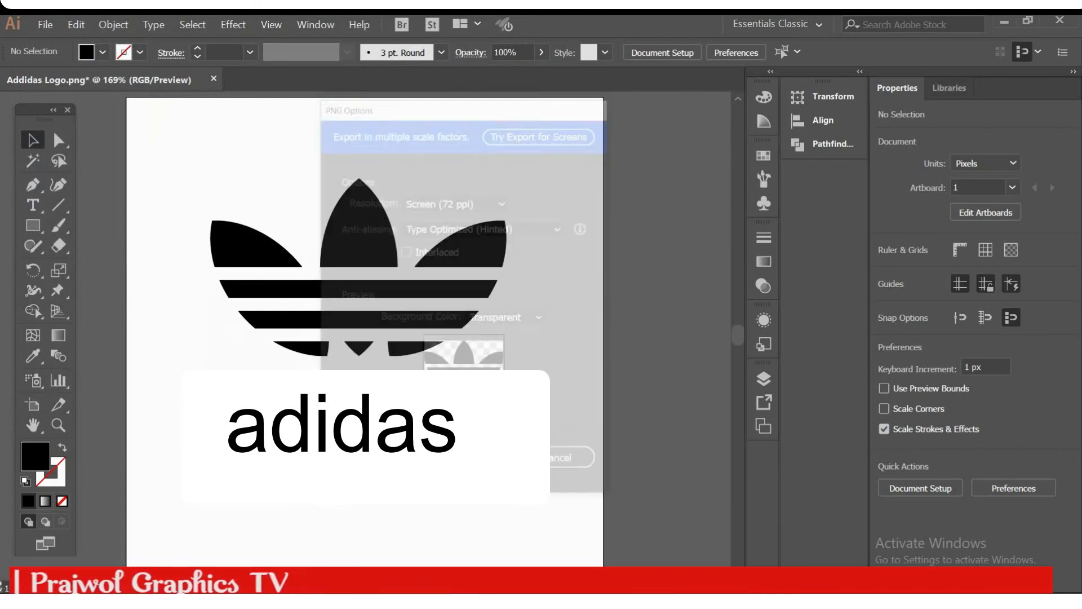